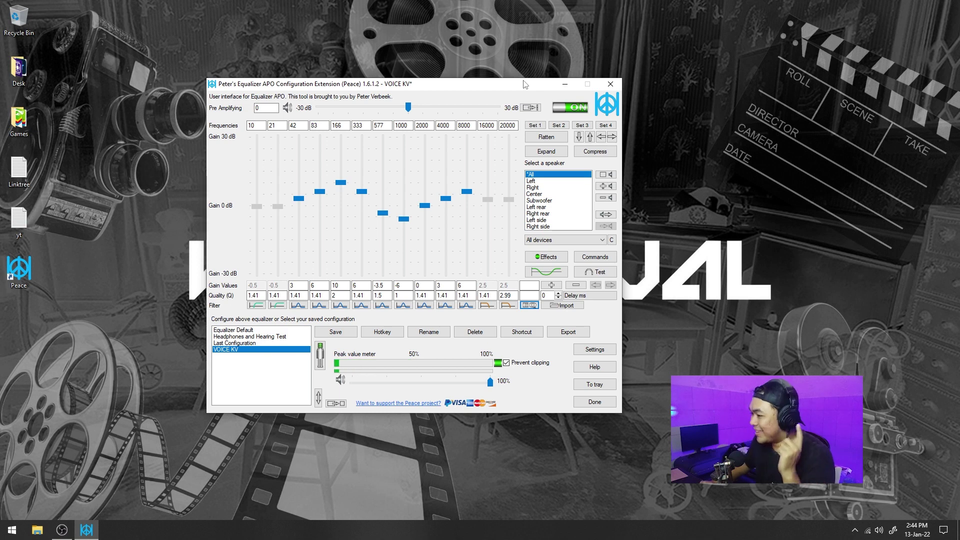
pyautogui.rightClick(464, 30)
pyautogui.click(478, 35)
pyautogui.moveTo(453, 86); pyautogui.dragTo(453, 76)
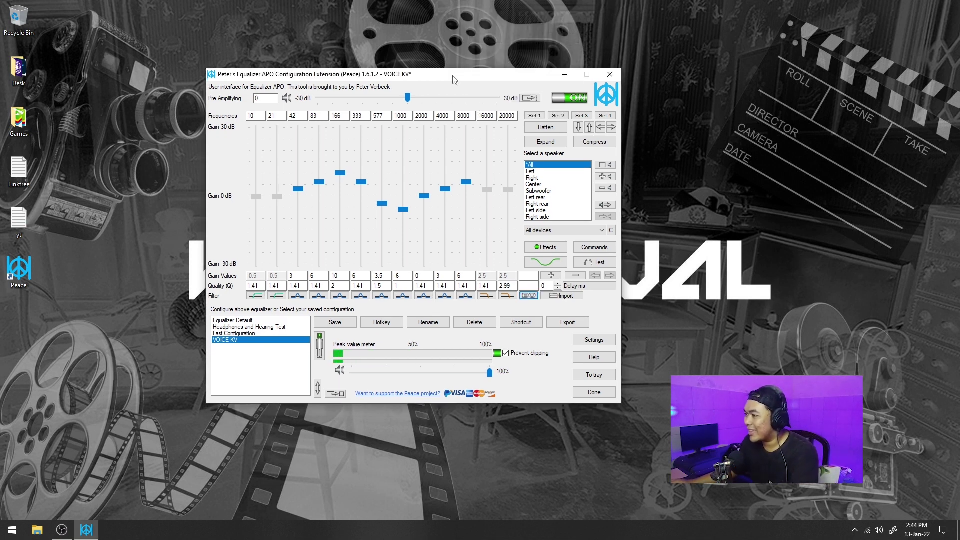
# Turn clipping prevention off and back on to compare the output level.
pyautogui.click(569, 99)
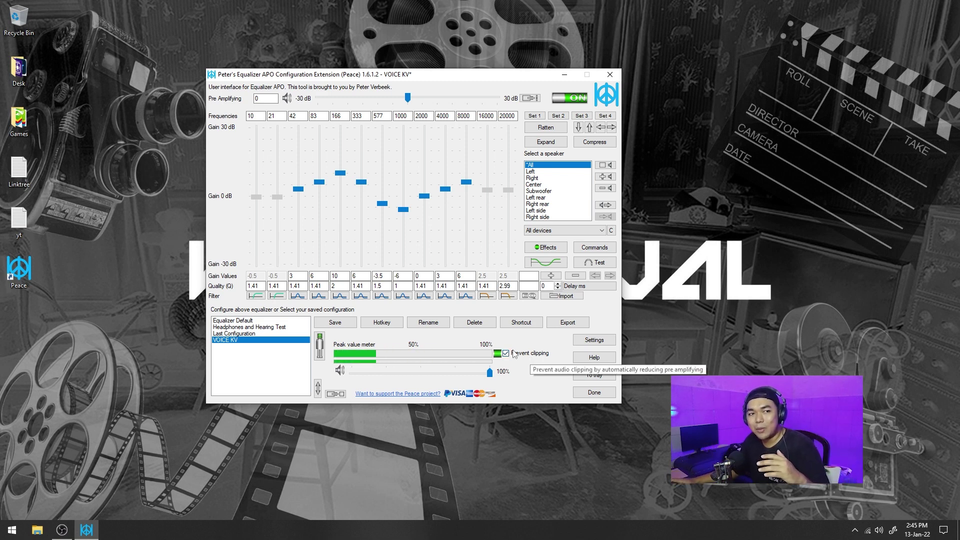
pyautogui.click(513, 354)
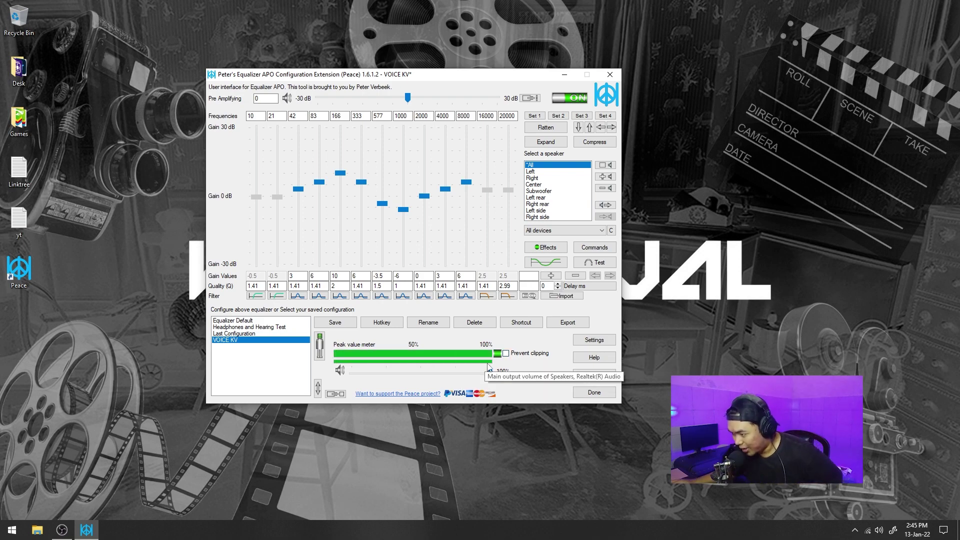
pyautogui.click(514, 361)
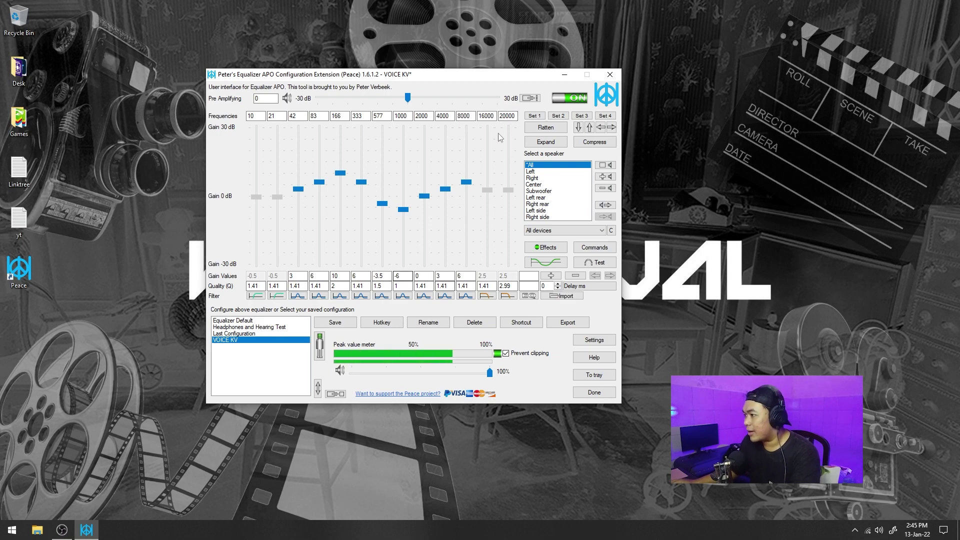
# Activate the Equalizer Default configuration, discarding the unsaved changes to VOICE KV.
pyautogui.click(230, 320)
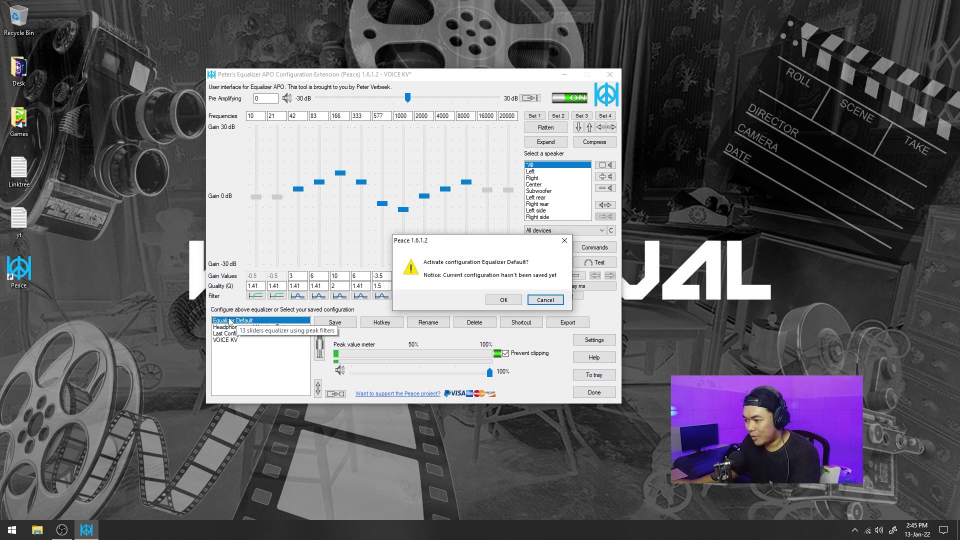
pyautogui.click(519, 301)
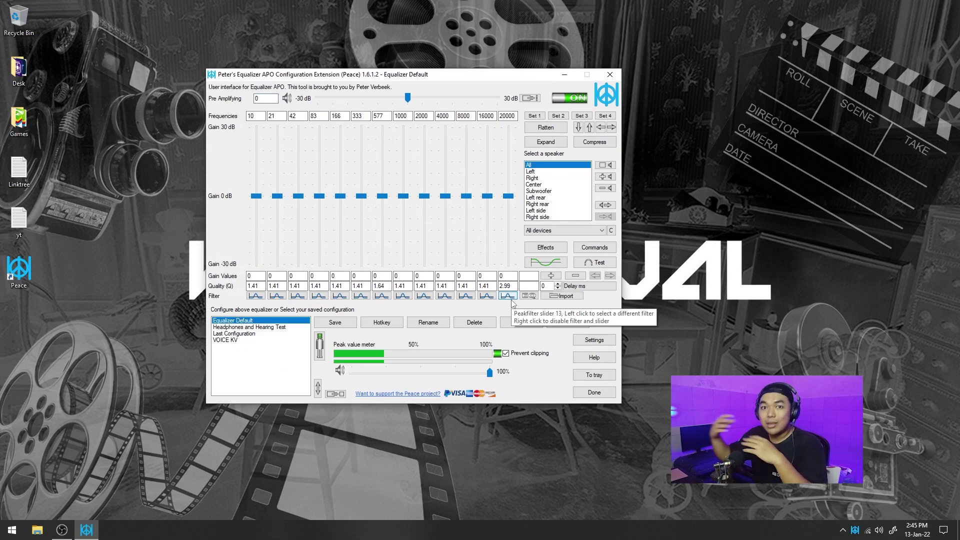
pyautogui.moveTo(460, 80); pyautogui.dragTo(490, 77)
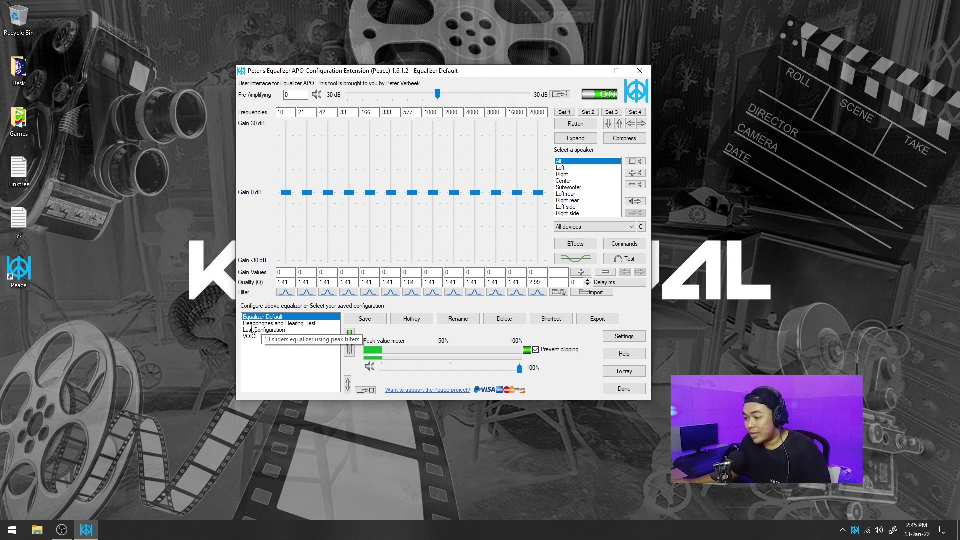
# Load the Headphones and Hearing Test configuration to view it, and switch back to Equalizer Default.
pyautogui.doubleClick(293, 324)
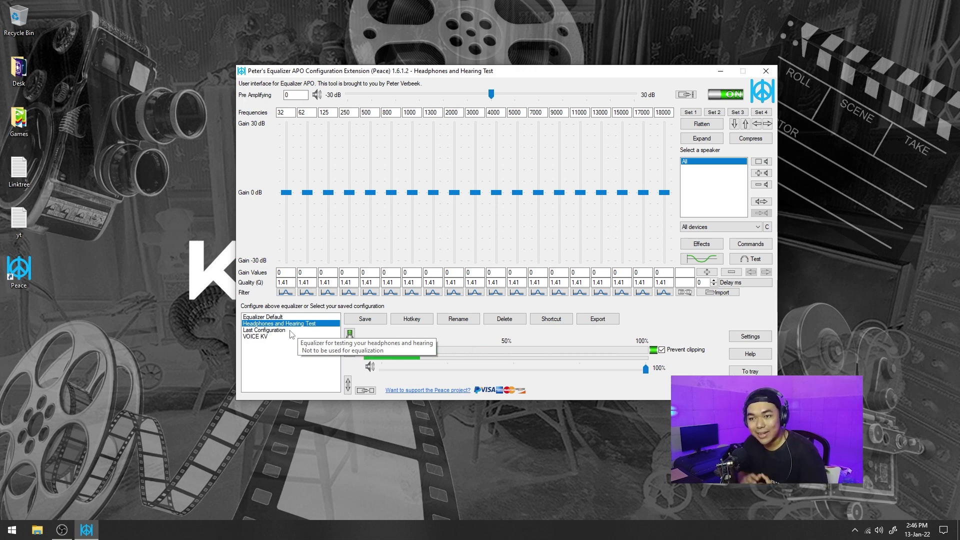
pyautogui.click(276, 318)
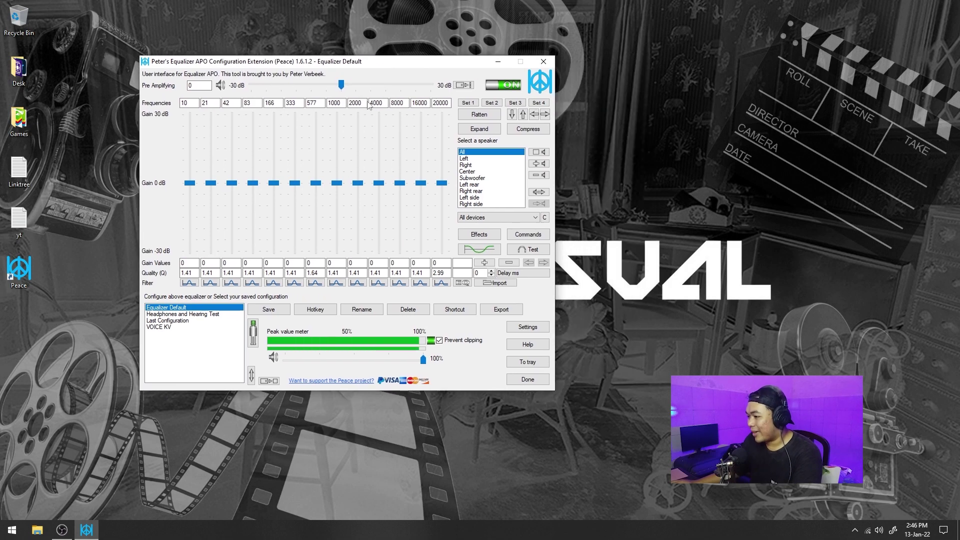
# Show the equalizer's response graph and place its window beside the main equalizer window.
pyautogui.click(475, 248)
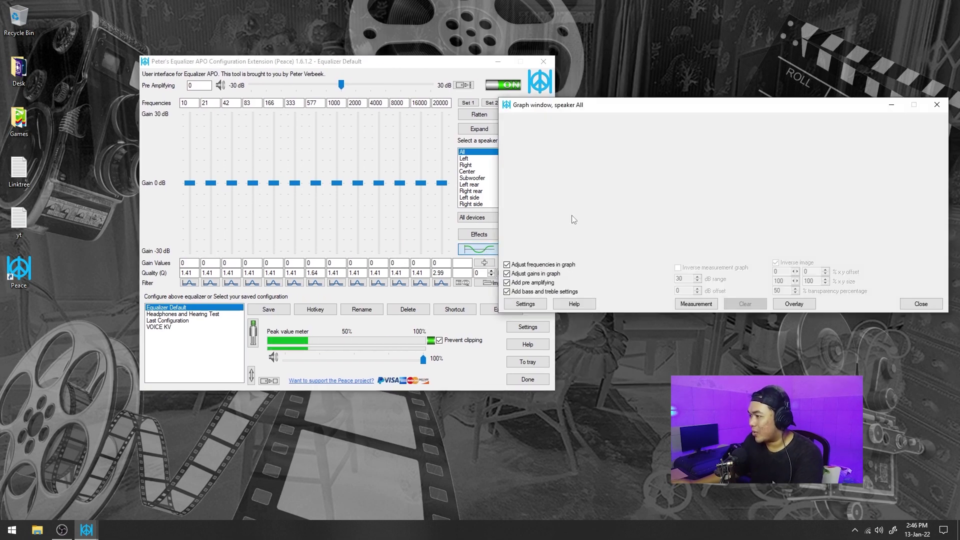
pyautogui.moveTo(483, 63); pyautogui.dragTo(423, 66)
pyautogui.moveTo(587, 108); pyautogui.dragTo(586, 74)
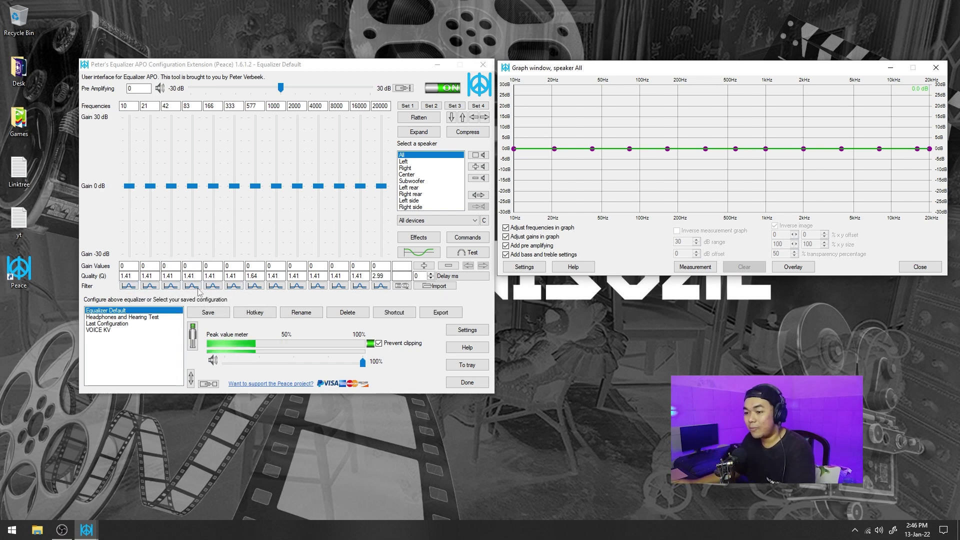
# Set the 10 Hz and 21 Hz bands to high pass filters and the 20000 Hz band to a low pass filter.
pyautogui.click(127, 286)
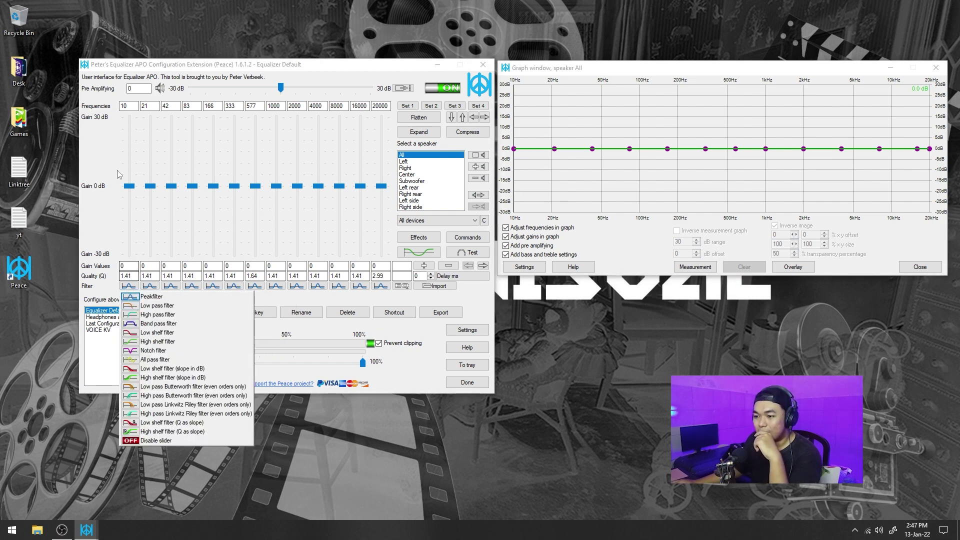
pyautogui.click(158, 315)
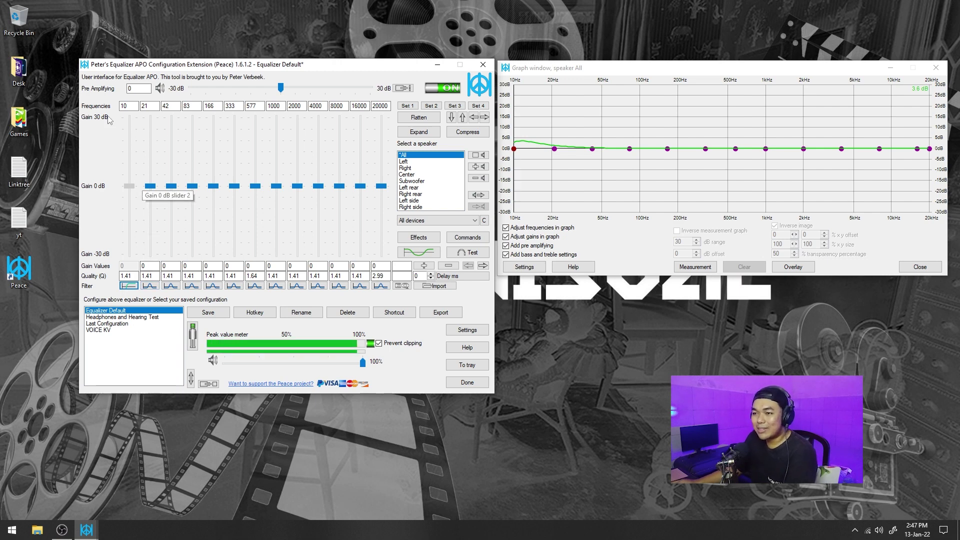
pyautogui.click(151, 288)
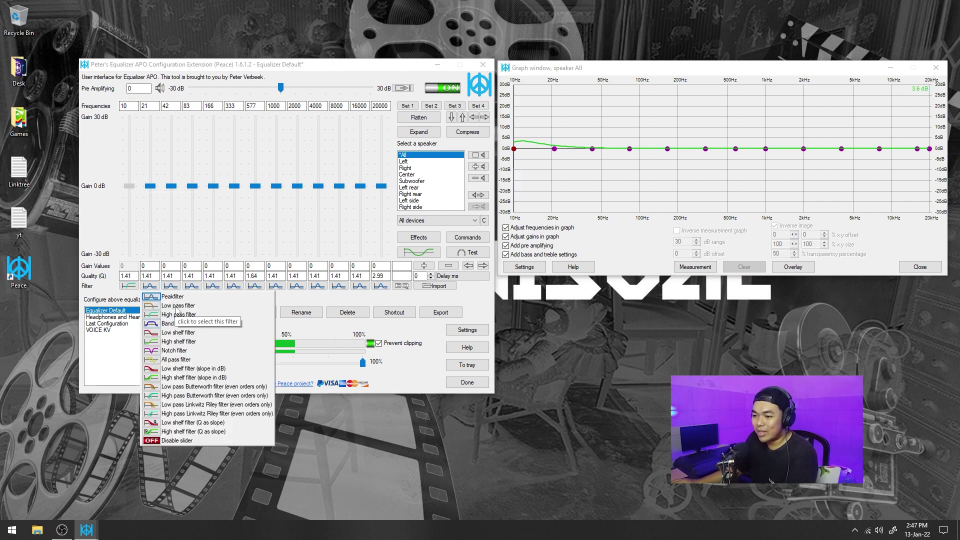
pyautogui.click(179, 314)
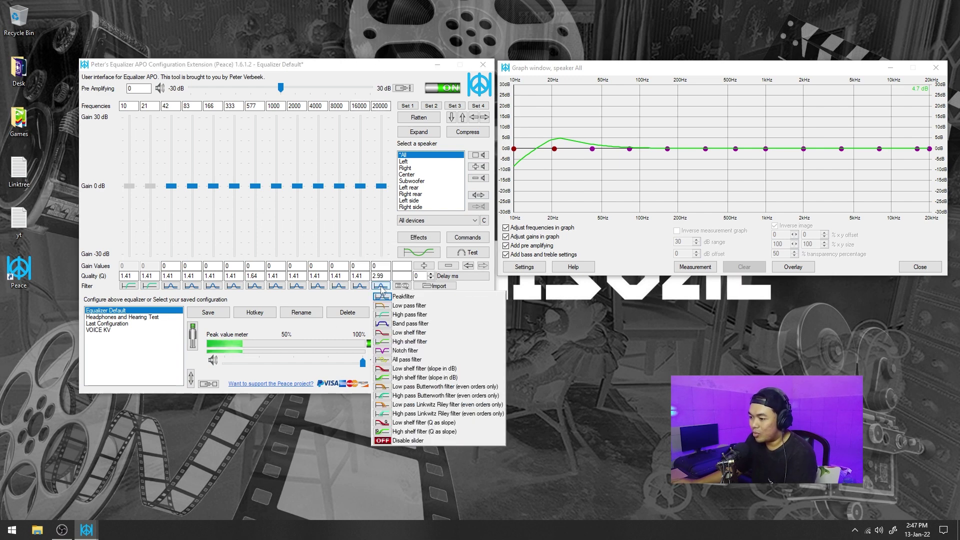
pyautogui.click(403, 306)
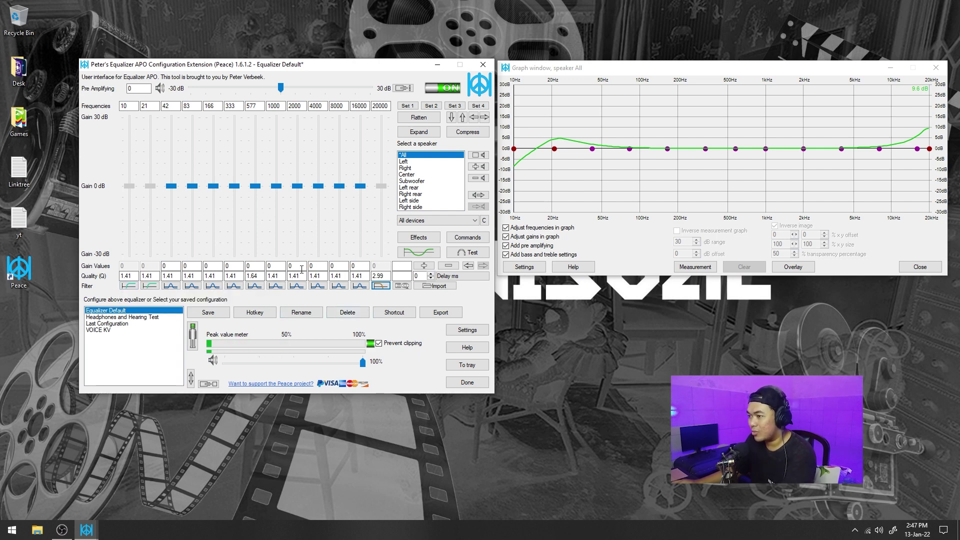
# Set the quality (Q) to 2 for the 16000 Hz band, 1 for the 8000 Hz band and 2 for the 166 Hz band.
pyautogui.click(359, 276)
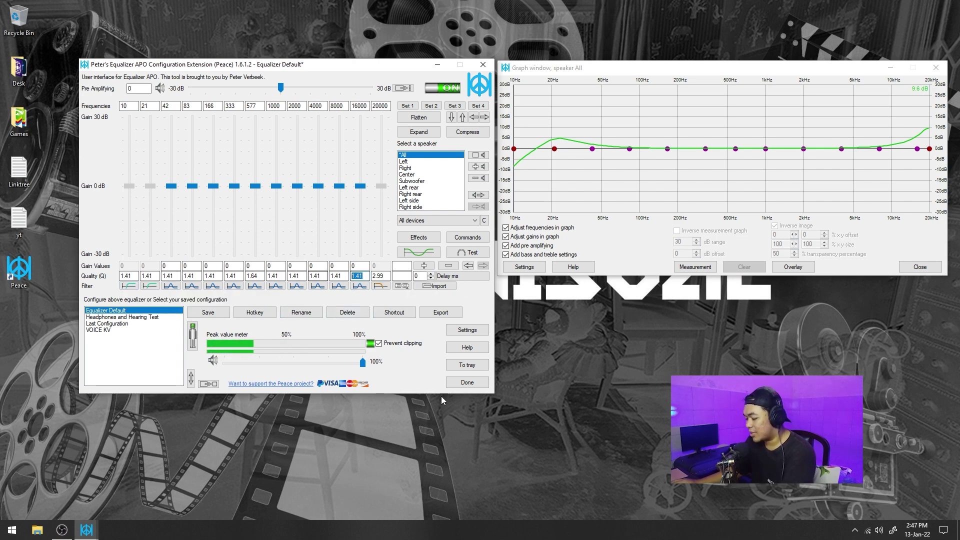
pyautogui.click(340, 275)
pyautogui.click(359, 275)
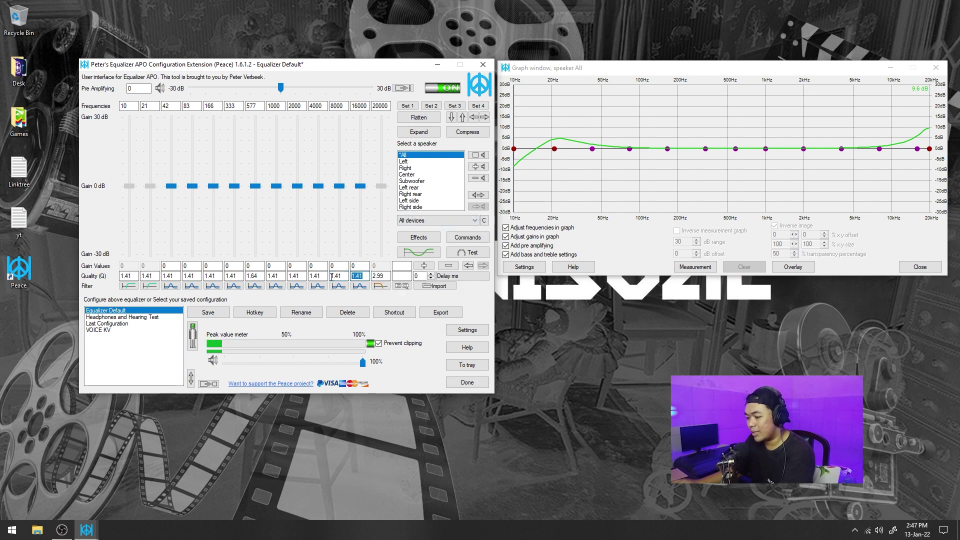
pyautogui.write('2')
pyautogui.click(345, 276)
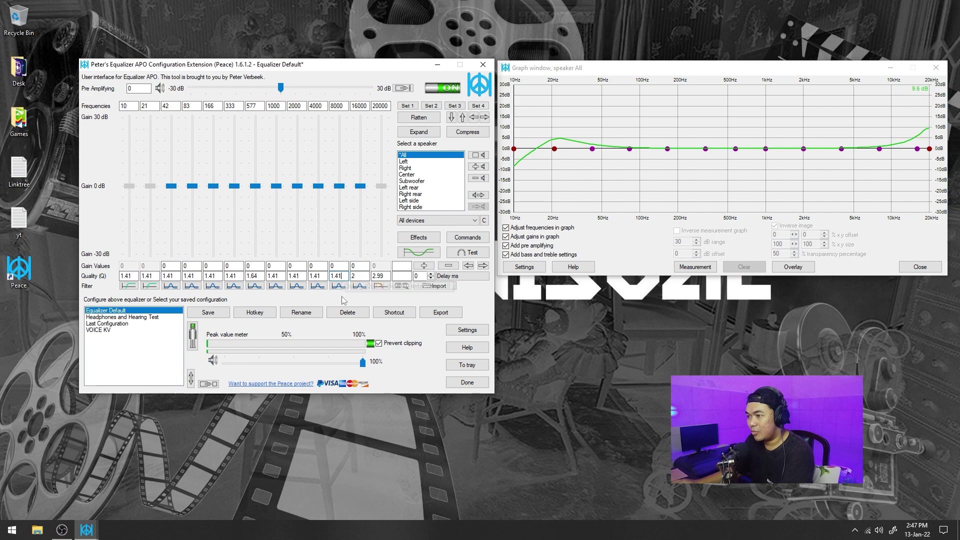
pyautogui.press('BackSpace')
pyautogui.press('BackSpace')
pyautogui.press('BackSpace')
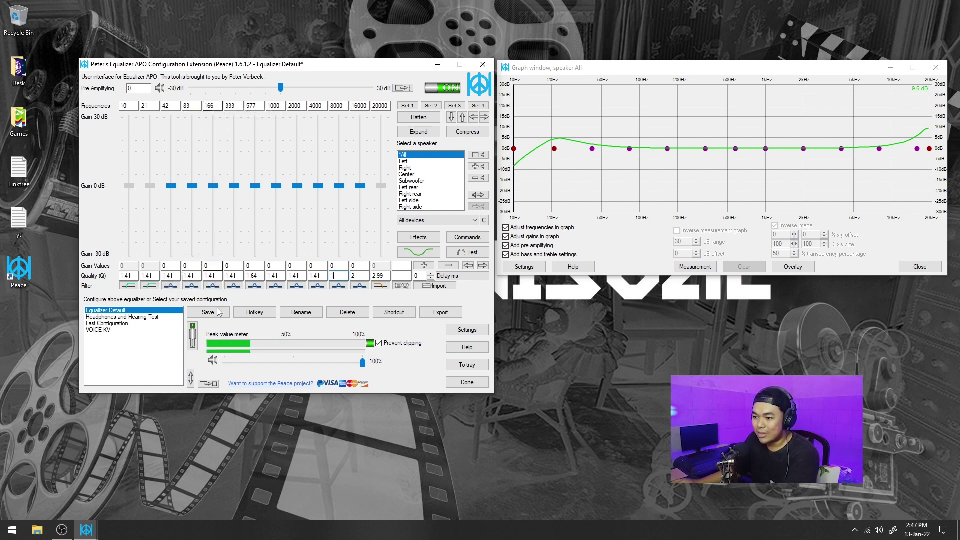
pyautogui.click(213, 276)
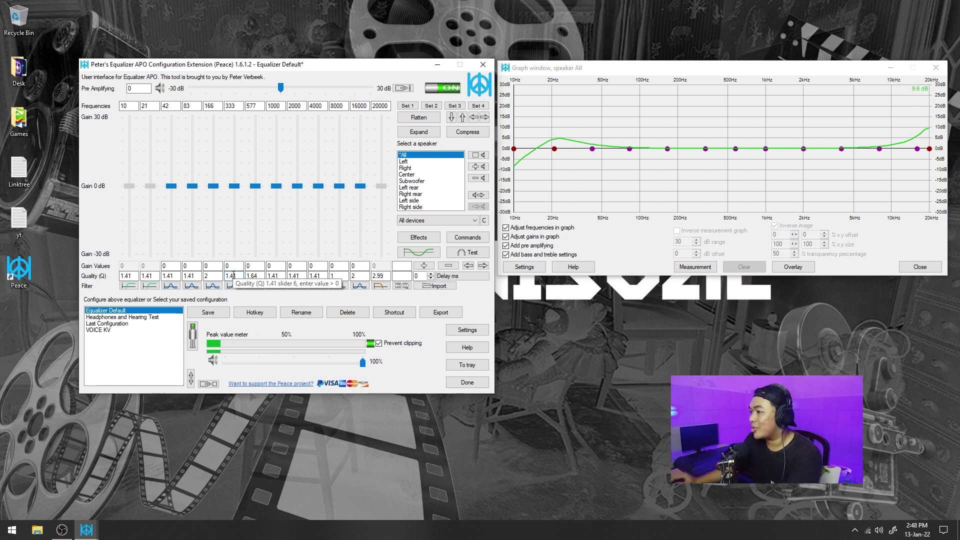
pyautogui.rightClick(490, 2)
pyautogui.click(513, 29)
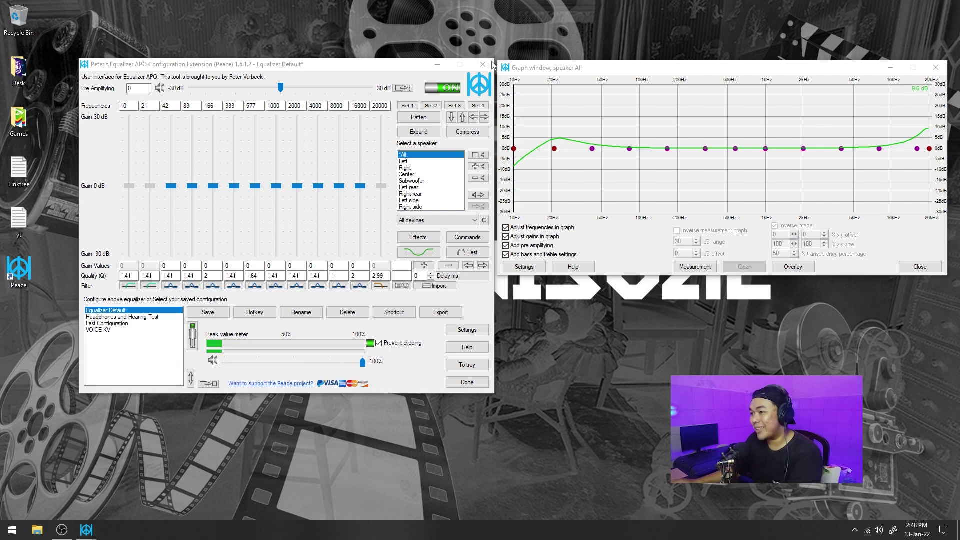
pyautogui.moveTo(395, 66); pyautogui.dragTo(371, 66)
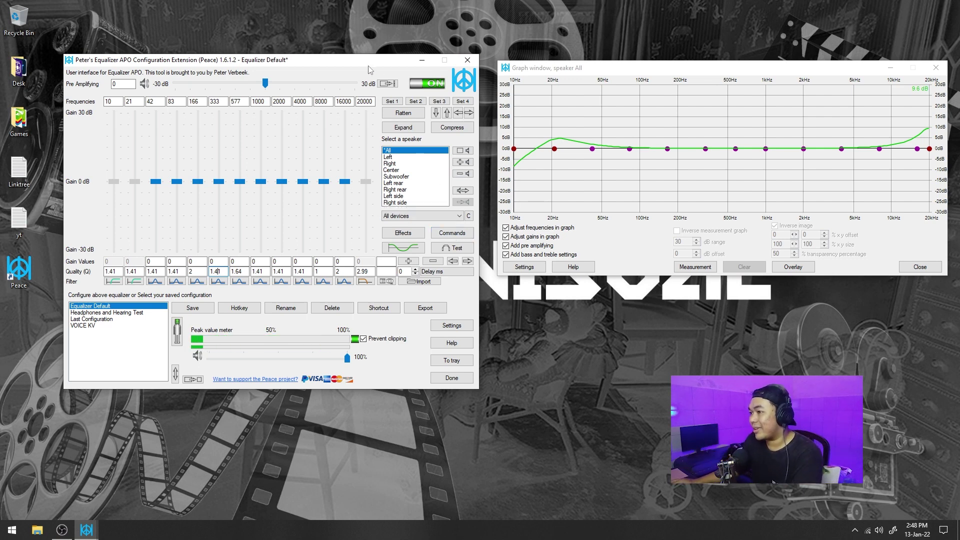
pyautogui.moveTo(369, 70); pyautogui.dragTo(366, 69)
pyautogui.moveTo(542, 70); pyautogui.dragTo(524, 63)
pyautogui.click(336, 59)
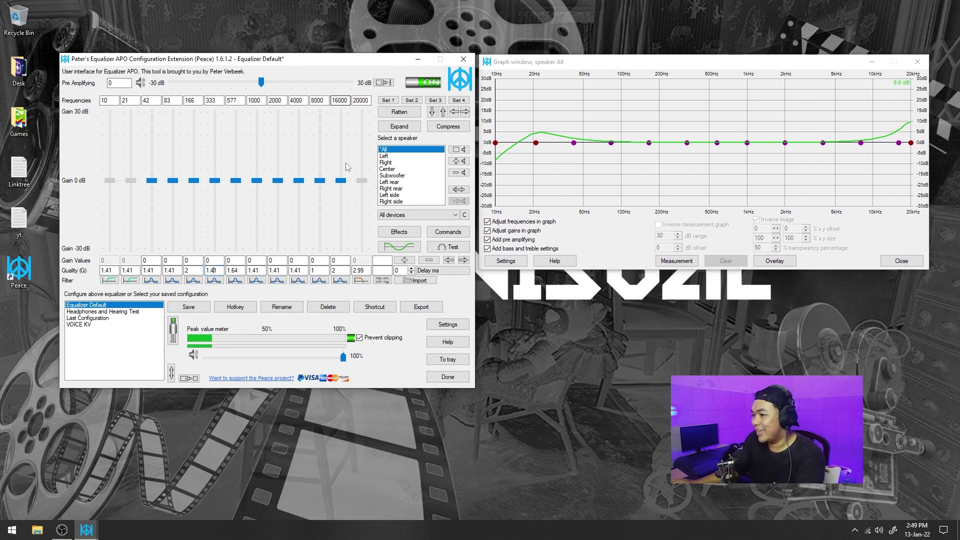
# Boost the 16000 Hz band to about 29 dB to audition it, and set its gain to 3 dB.
pyautogui.moveTo(339, 181); pyautogui.dragTo(344, 115)
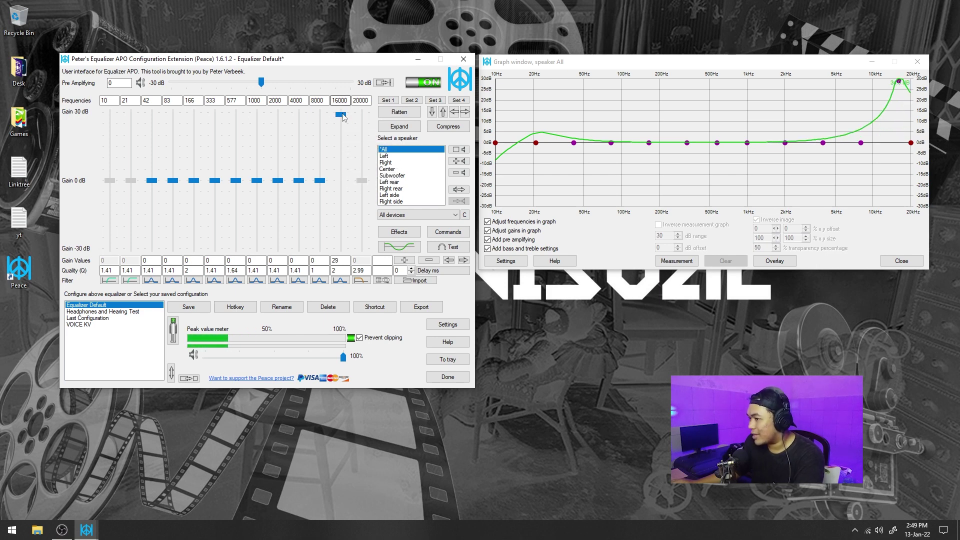
pyautogui.moveTo(342, 115)
pyautogui.mouseDown()
pyautogui.moveTo(344, 148)
pyautogui.moveTo(342, 127)
pyautogui.mouseUp()
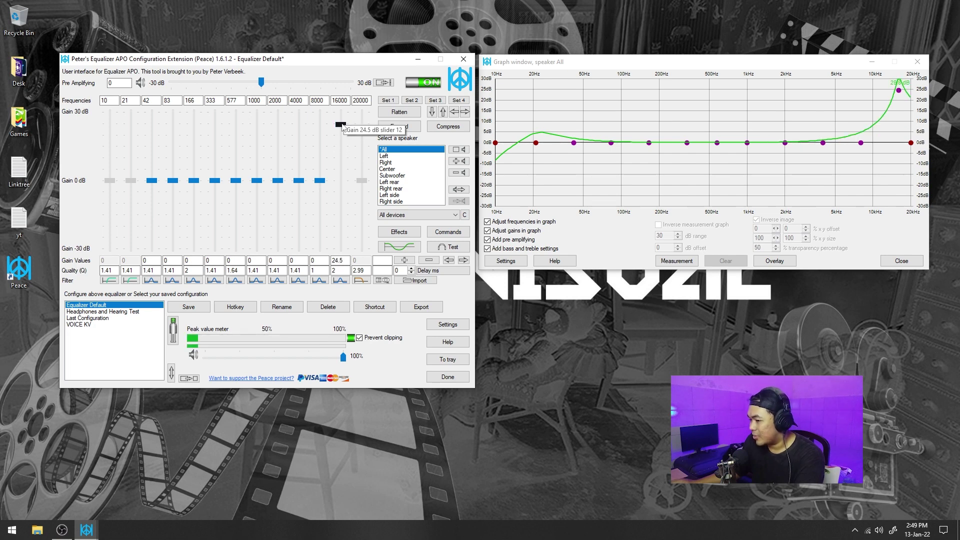
pyautogui.doubleClick(340, 260)
pyautogui.write('3')
pyautogui.press('Tab')
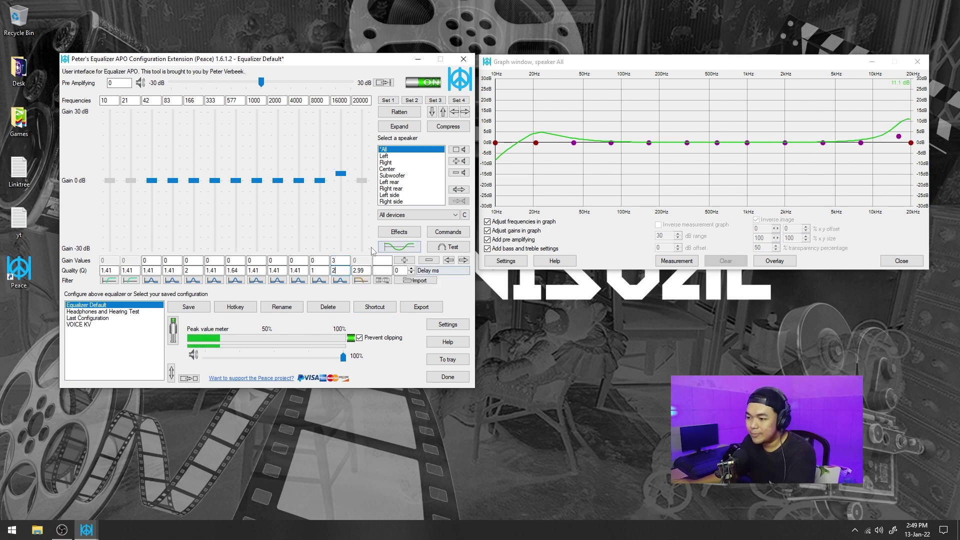
# Boost the 8000 Hz band to about 25.5 dB to audition it, and set its gain to 4 dB.
pyautogui.moveTo(323, 183); pyautogui.dragTo(323, 124)
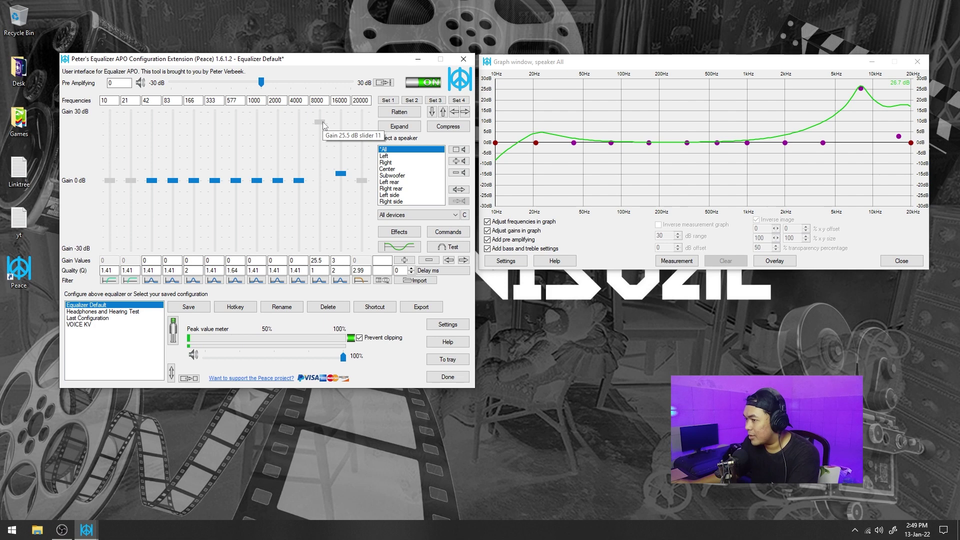
pyautogui.moveTo(323, 126); pyautogui.dragTo(323, 126)
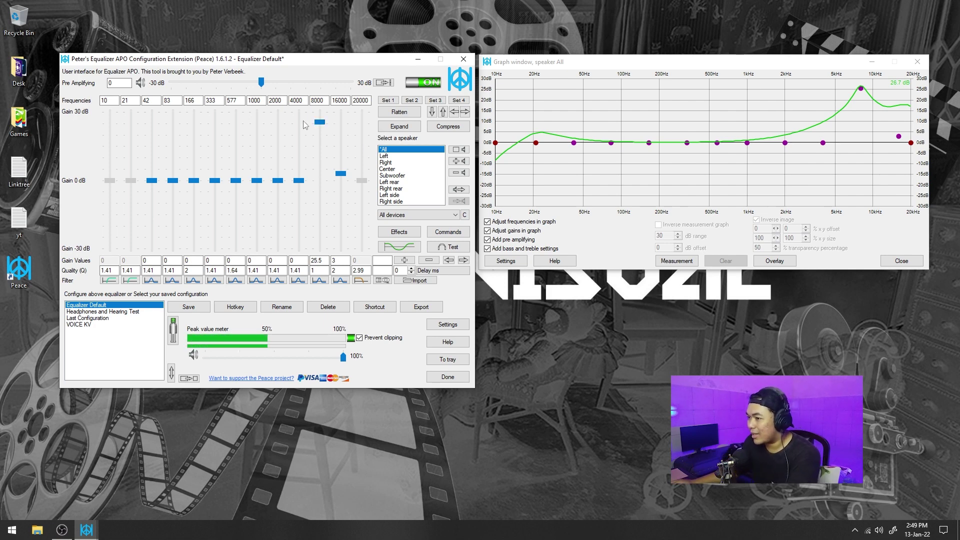
pyautogui.moveTo(319, 124); pyautogui.dragTo(320, 150)
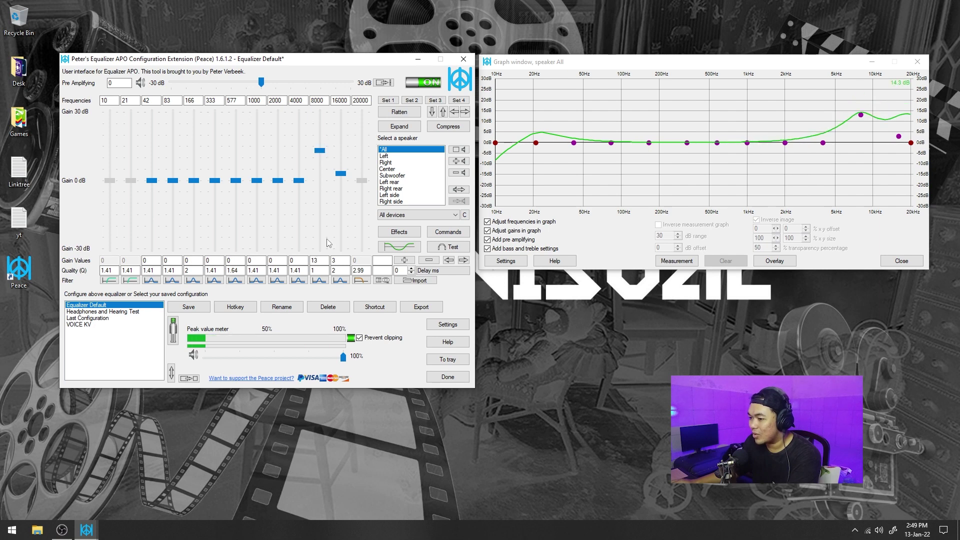
pyautogui.doubleClick(319, 261)
pyautogui.write('3')
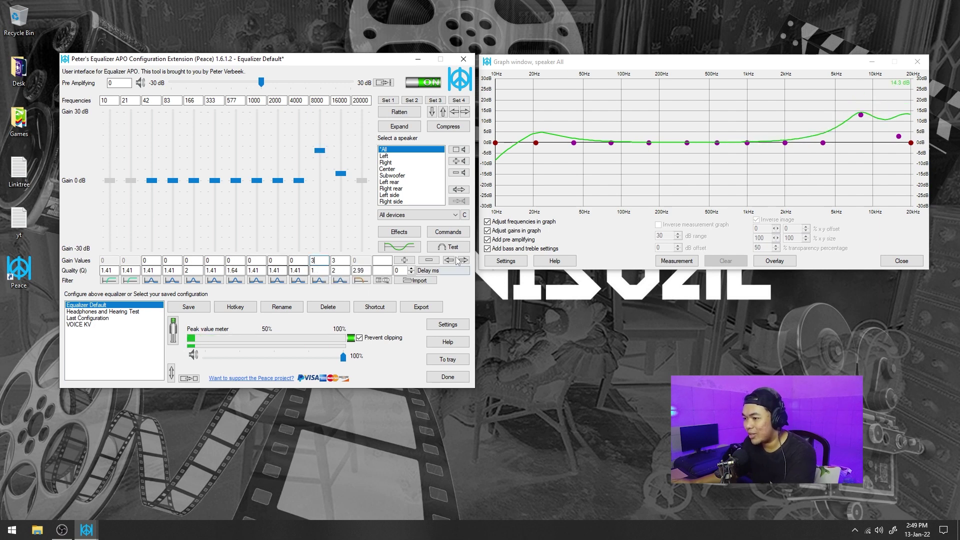
pyautogui.press('Return')
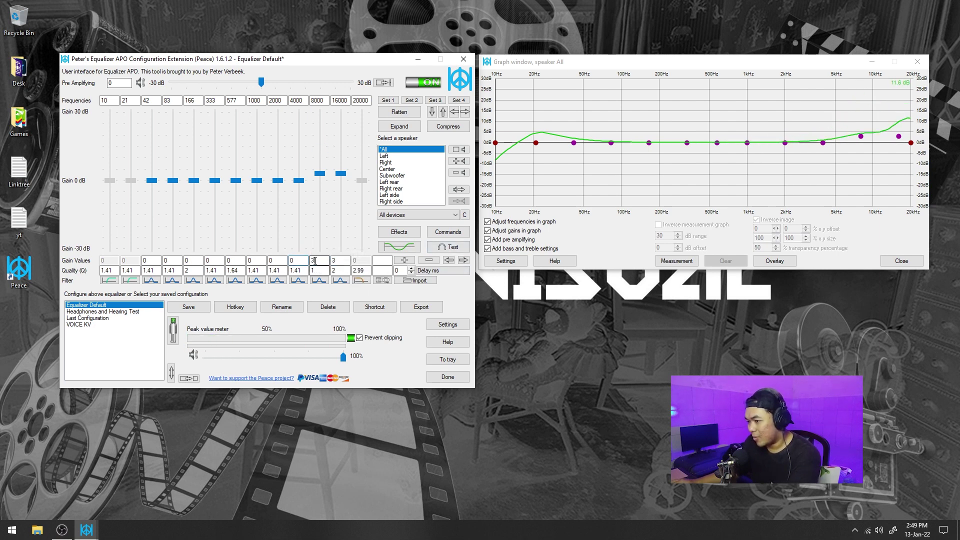
pyautogui.write('4')
pyautogui.press('Return')
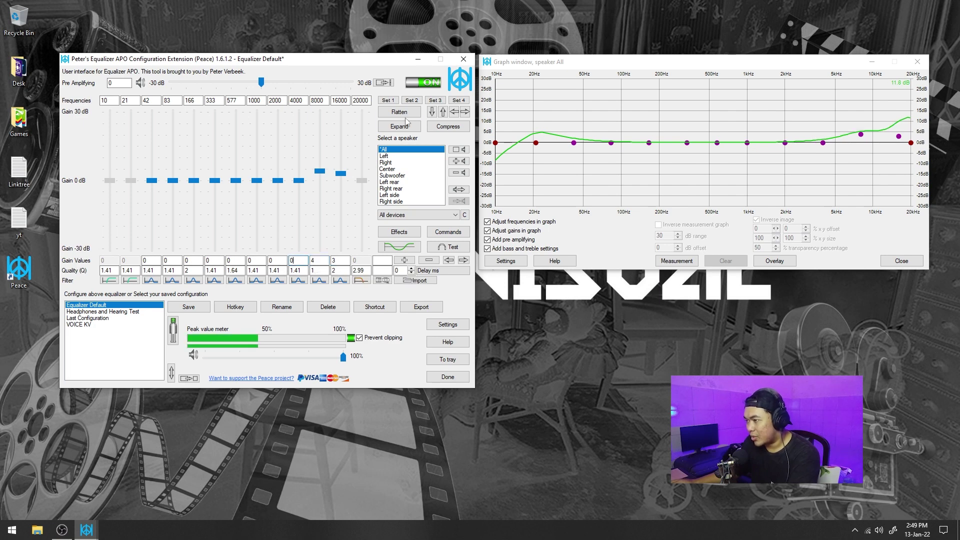
# Adjust the 4000 Hz band by ear below zero and set its gain to -4 dB.
pyautogui.click(418, 84)
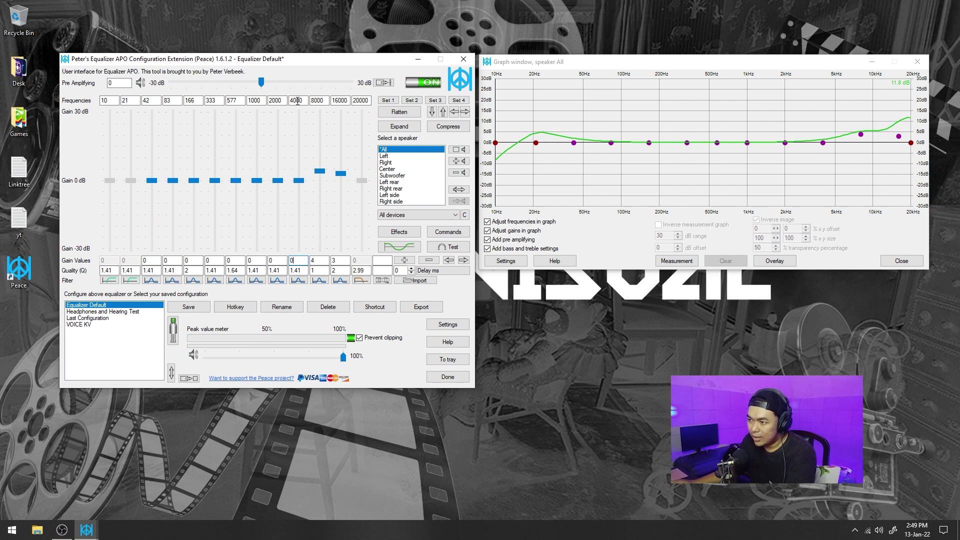
pyautogui.moveTo(301, 182)
pyautogui.mouseDown()
pyautogui.moveTo(301, 106)
pyautogui.moveTo(299, 190)
pyautogui.mouseUp()
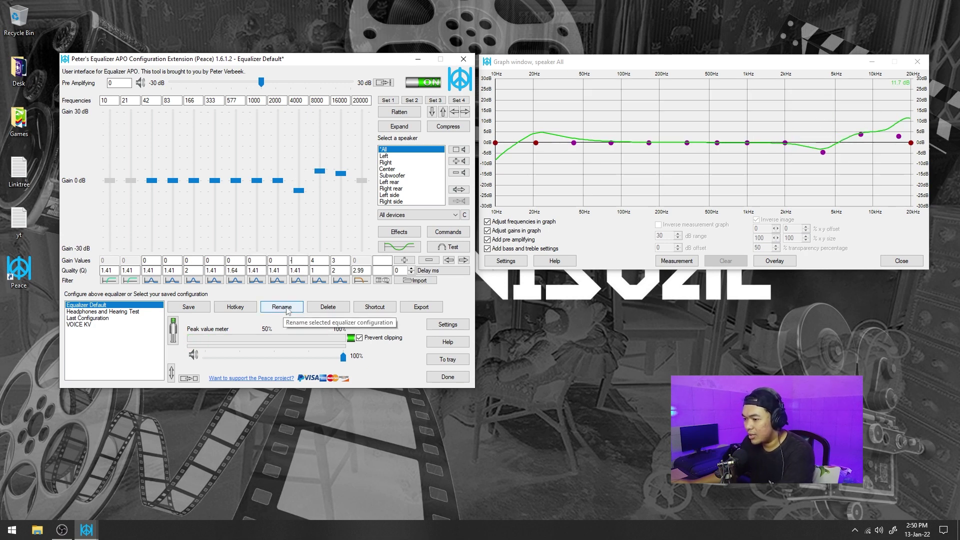
pyautogui.moveTo(299, 190); pyautogui.dragTo(294, 184)
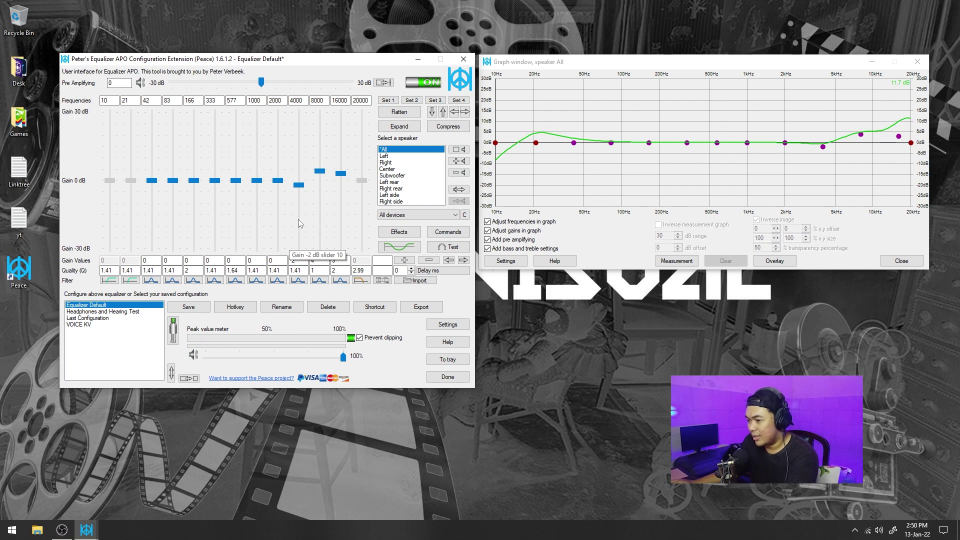
pyautogui.doubleClick(296, 261)
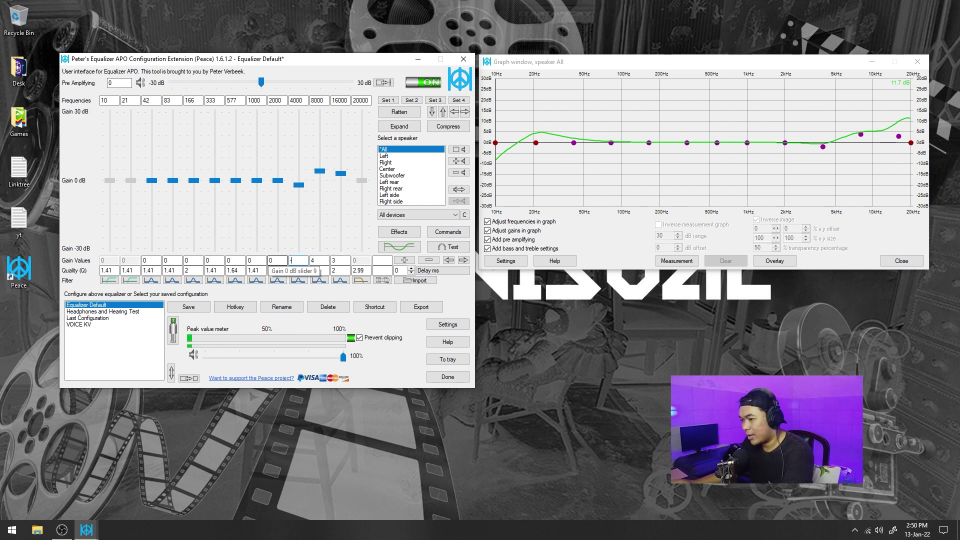
# Boost the 2000 Hz band to 24.5 dB to audition it, and set its gain to -2 dB.
pyautogui.click(278, 259)
pyautogui.moveTo(278, 181); pyautogui.dragTo(278, 124)
pyautogui.doubleClick(275, 260)
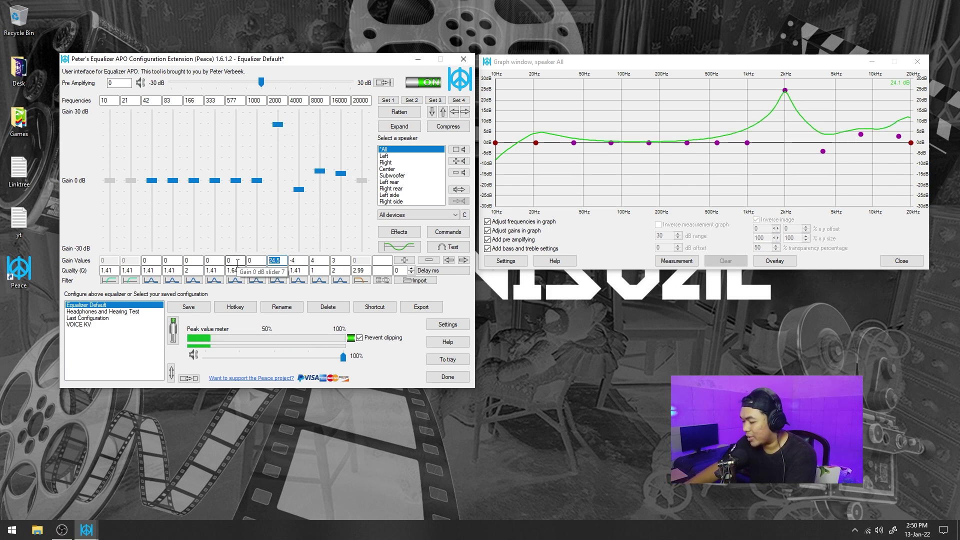
pyautogui.write('-2')
# Set the gain to -2 dB for the 1000 Hz band and -3 dB for the 577 Hz band.
pyautogui.moveTo(257, 181)
pyautogui.mouseDown()
pyautogui.moveTo(259, 129)
pyautogui.moveTo(260, 180)
pyautogui.mouseUp()
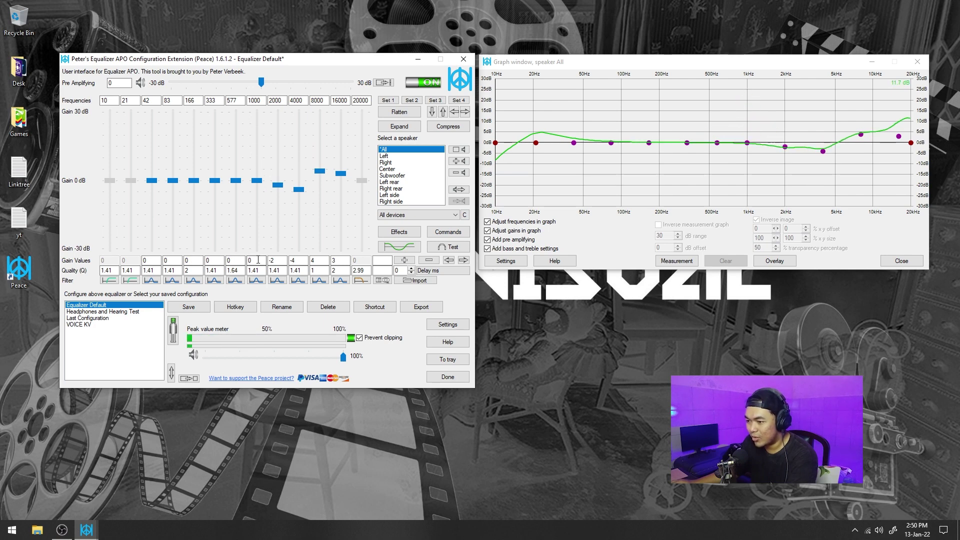
pyautogui.write('-2')
pyautogui.click(236, 261)
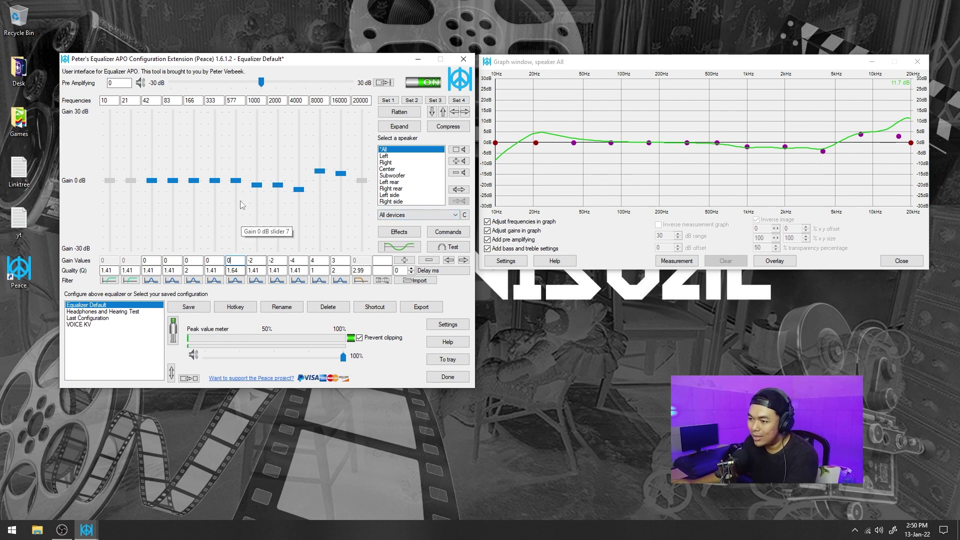
pyautogui.scroll(1, 235, 184)
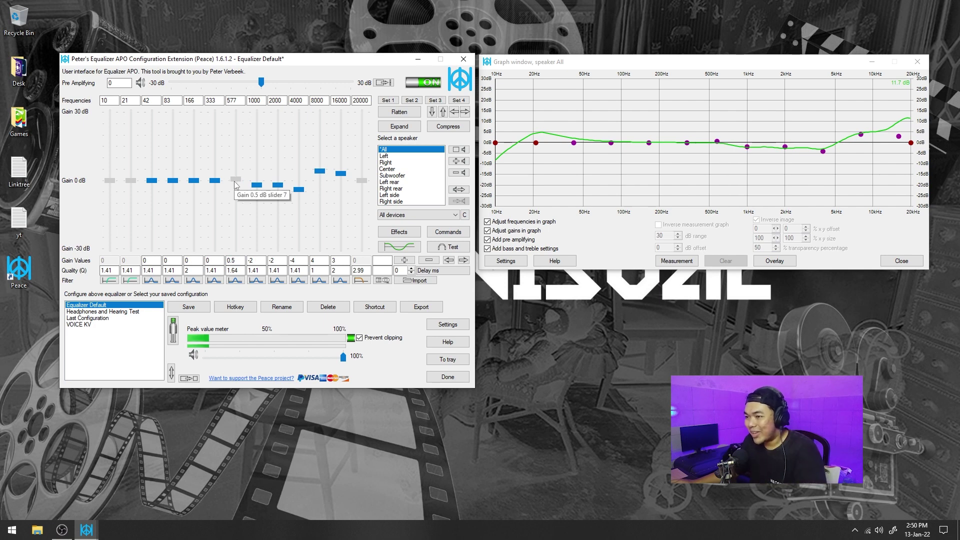
pyautogui.moveTo(235, 184)
pyautogui.mouseDown()
pyautogui.moveTo(240, 145)
pyautogui.moveTo(242, 190)
pyautogui.mouseUp()
pyautogui.scroll(1, 213, 178)
# Audition the 333 Hz band at 10 dB and the 166 Hz band at about 21 dB, and set their gains to -2 and 3 dB.
pyautogui.scroll(10, 213, 176)
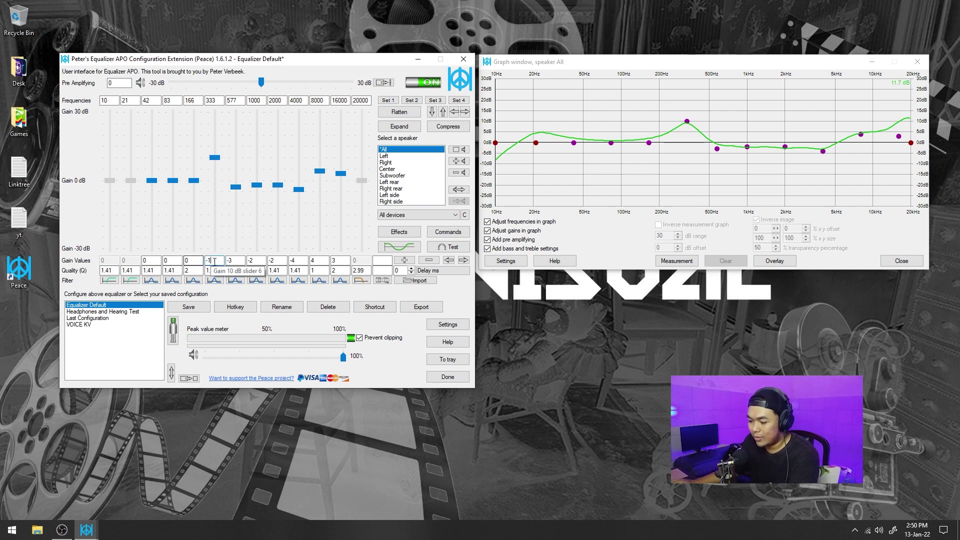
pyautogui.write('2')
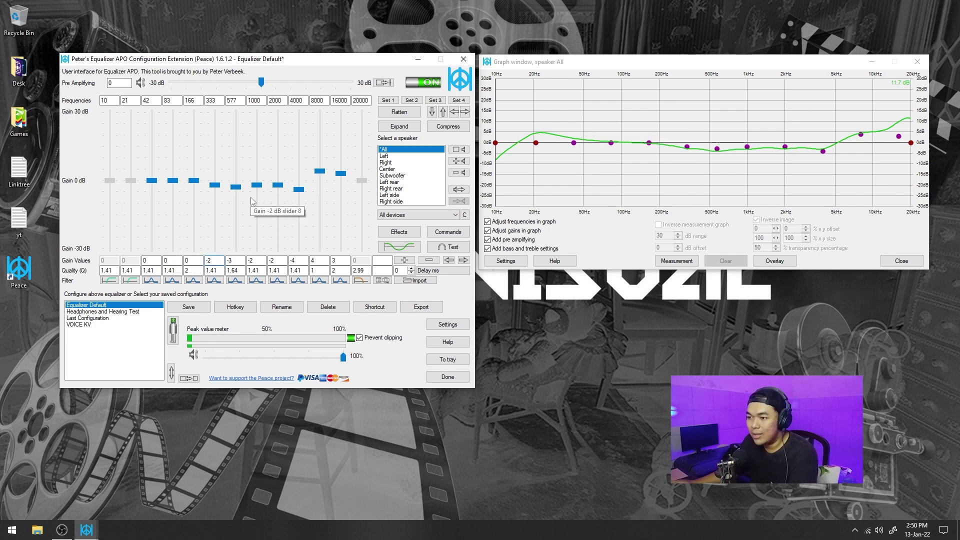
pyautogui.moveTo(193, 180); pyautogui.dragTo(195, 132)
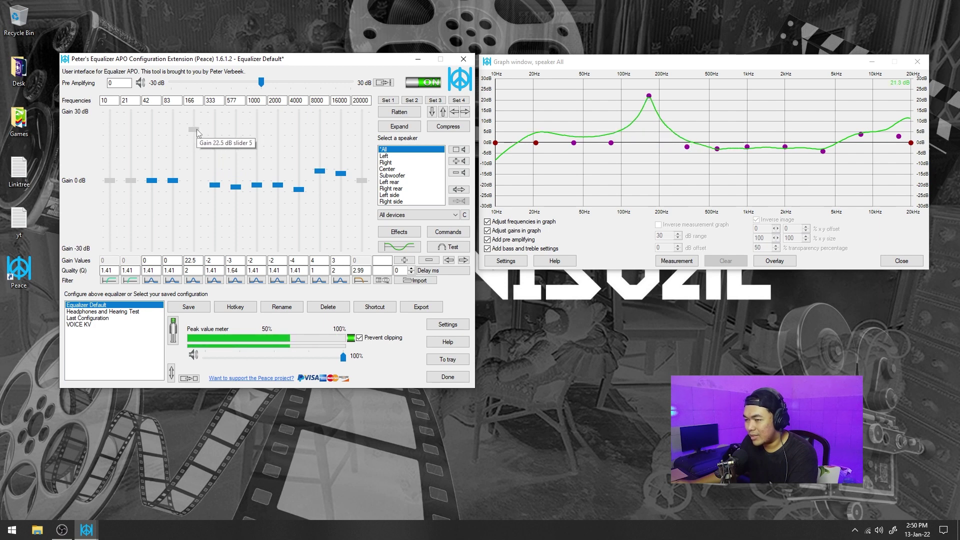
pyautogui.click(193, 260)
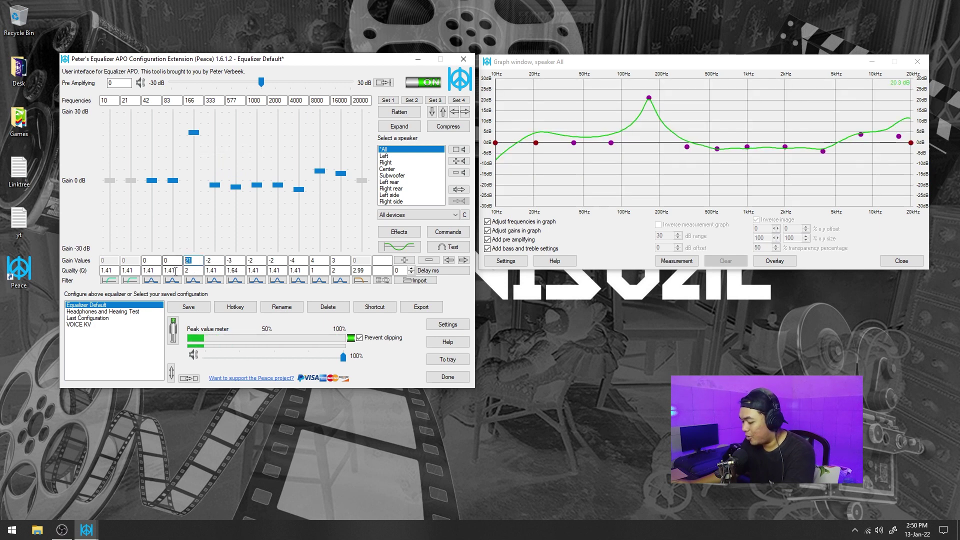
pyautogui.click(175, 262)
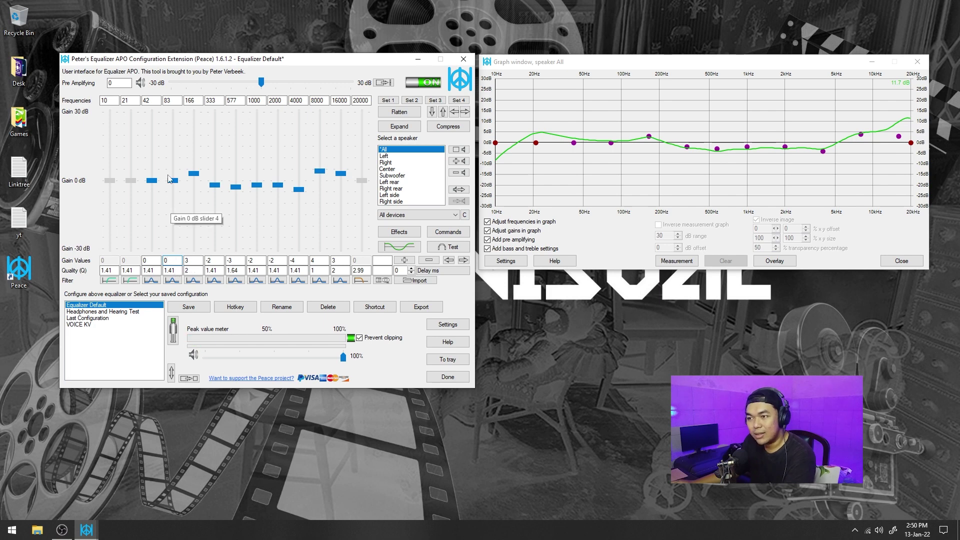
# Boost the 83 Hz band to about 27.5 dB to audition it, and set its gain to 6 dB.
pyautogui.moveTo(172, 182); pyautogui.dragTo(176, 123)
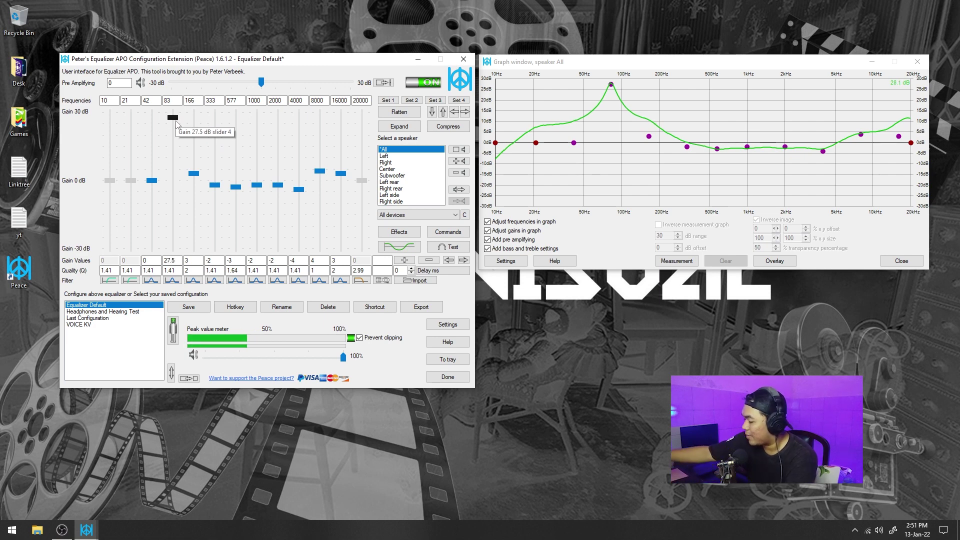
pyautogui.scroll(-3, 175, 121)
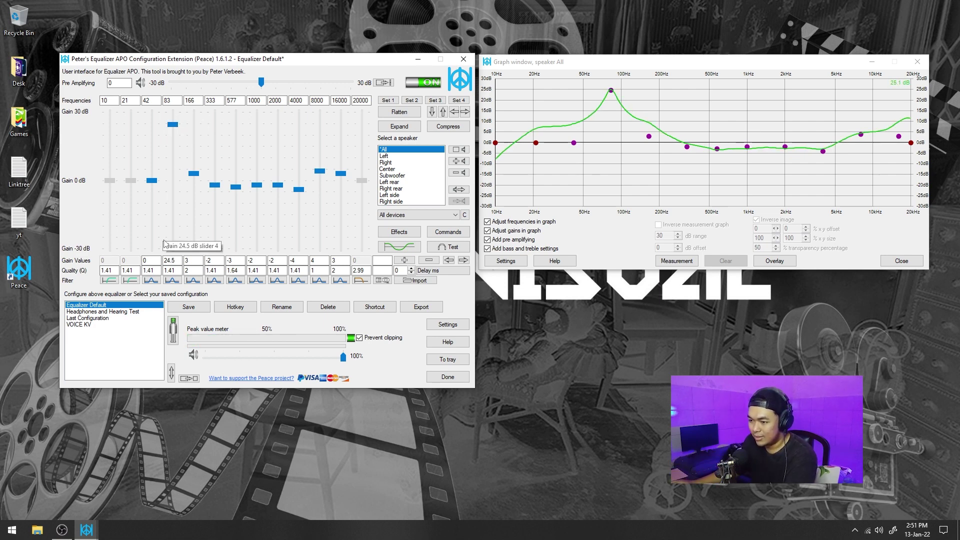
pyautogui.click(166, 260)
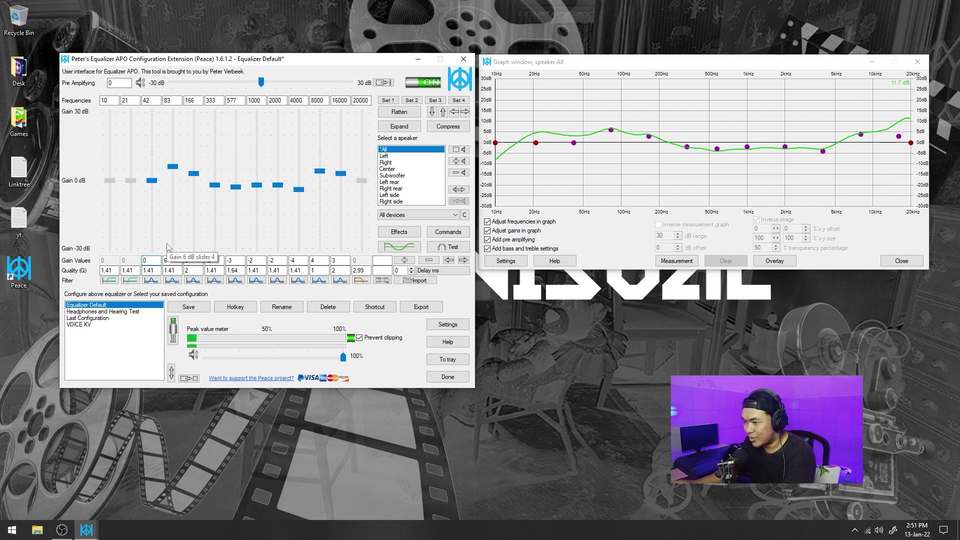
# Boost the 42 Hz band to about 28 dB to audition it, and set its gain to 3 dB.
pyautogui.moveTo(151, 179); pyautogui.dragTo(155, 116)
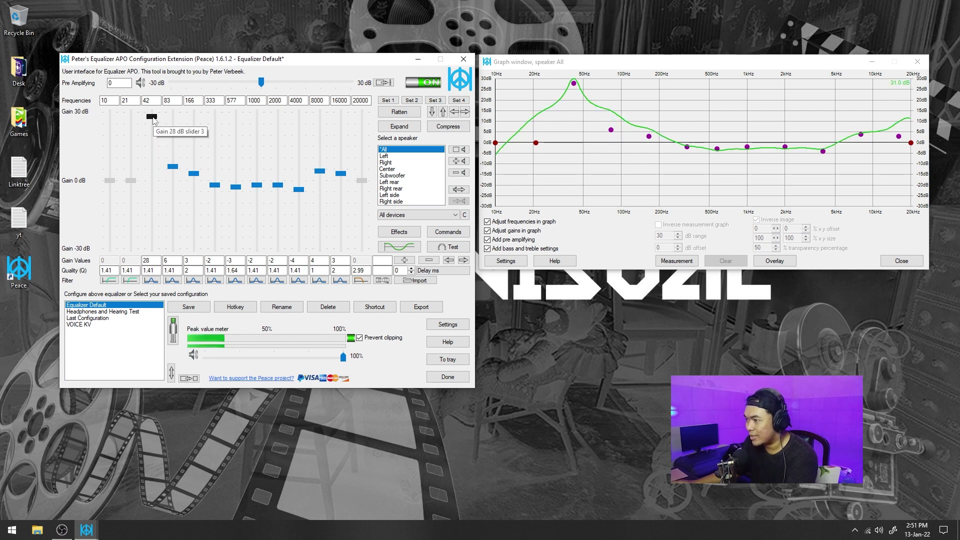
pyautogui.moveTo(154, 126); pyautogui.dragTo(153, 157)
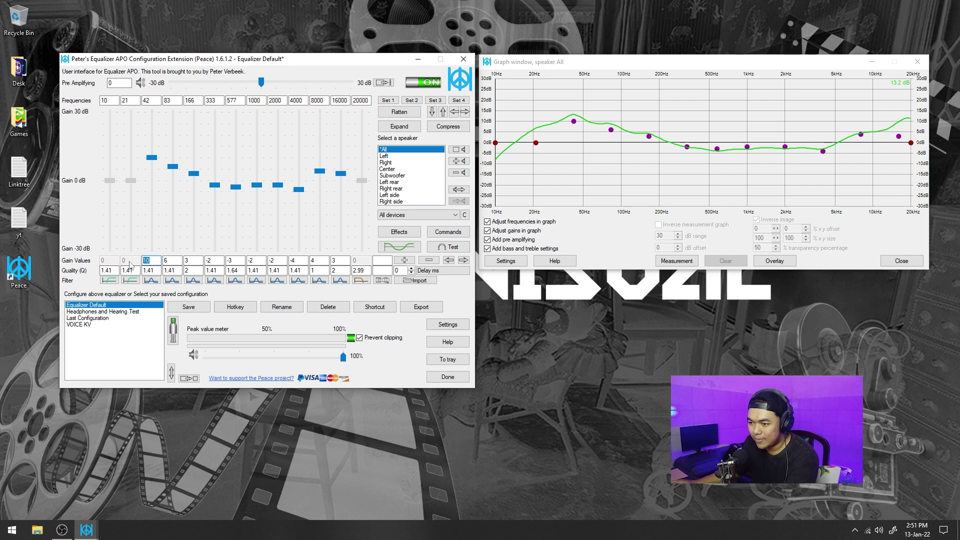
pyautogui.click(199, 220)
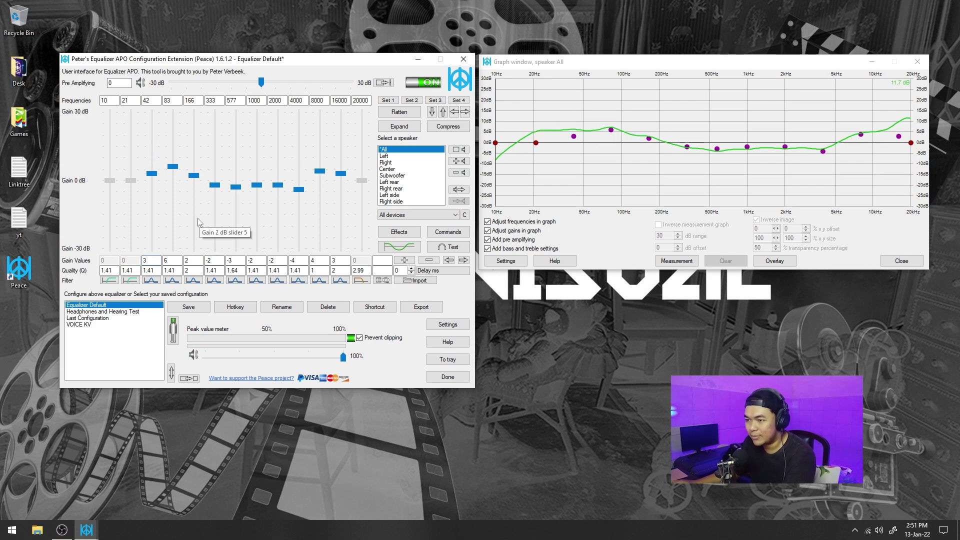
# Set the gain to 3 dB for the 166 Hz band and 8 dB for the 83 Hz band.
pyautogui.write('3')
pyautogui.click(172, 260)
pyautogui.click(152, 260)
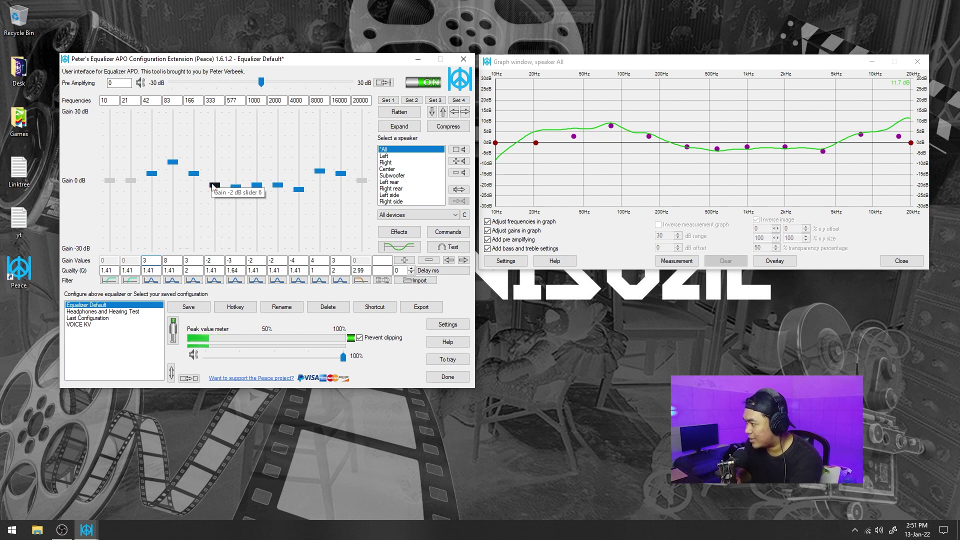
# Recheck the 333 Hz band and set its gain to -2 dB, and set the 166 Hz band's gain to 4 dB.
pyautogui.moveTo(214, 186)
pyautogui.mouseDown()
pyautogui.moveTo(217, 118)
pyautogui.moveTo(217, 184)
pyautogui.mouseUp()
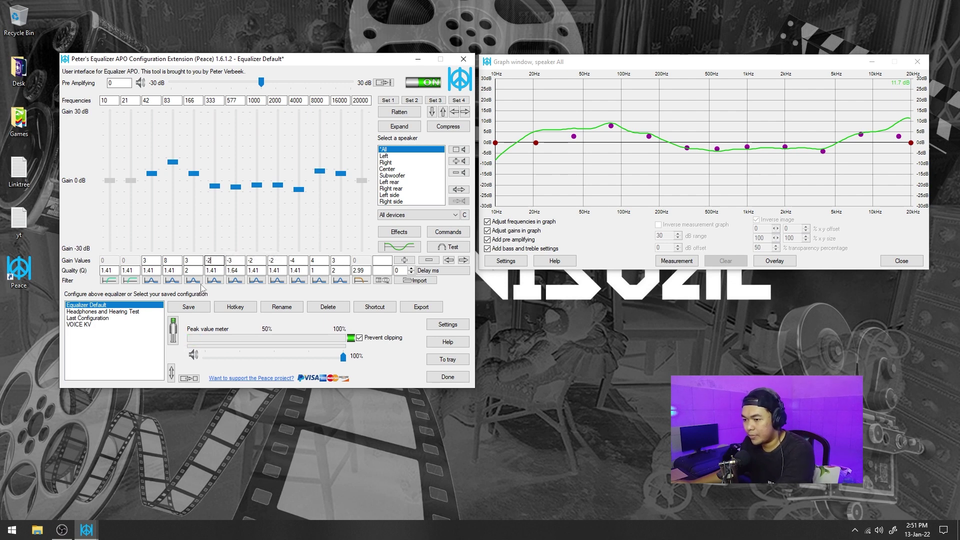
pyautogui.moveTo(193, 173)
pyautogui.mouseDown()
pyautogui.moveTo(193, 119)
pyautogui.moveTo(194, 180)
pyautogui.moveTo(198, 175)
pyautogui.mouseUp()
pyautogui.doubleClick(190, 260)
pyautogui.write('4')
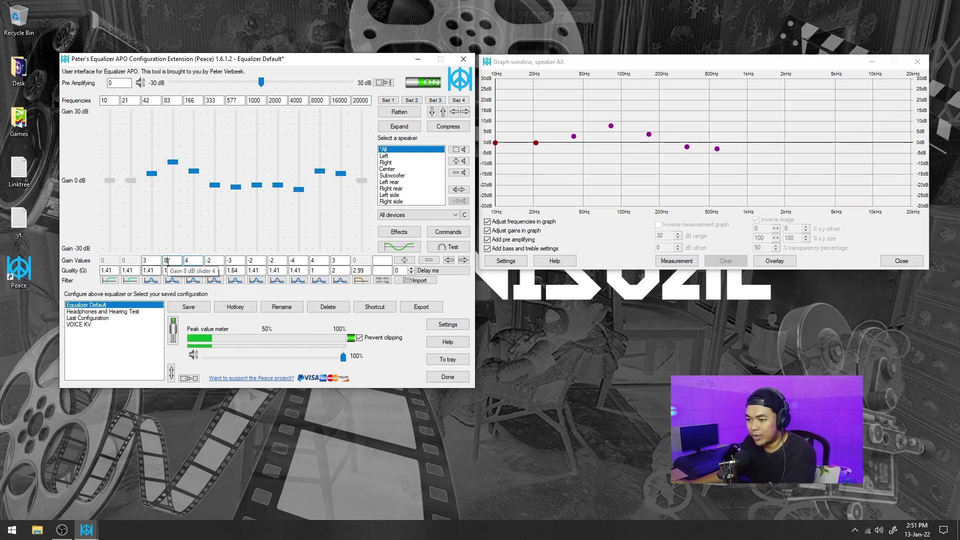
# Boost the 83 Hz band to 15.5 dB to audition it, and set its gain to 7 dB.
pyautogui.scroll(1, 173, 163)
pyautogui.moveTo(172, 162)
pyautogui.mouseDown()
pyautogui.moveTo(173, 127)
pyautogui.moveTo(175, 146)
pyautogui.mouseUp()
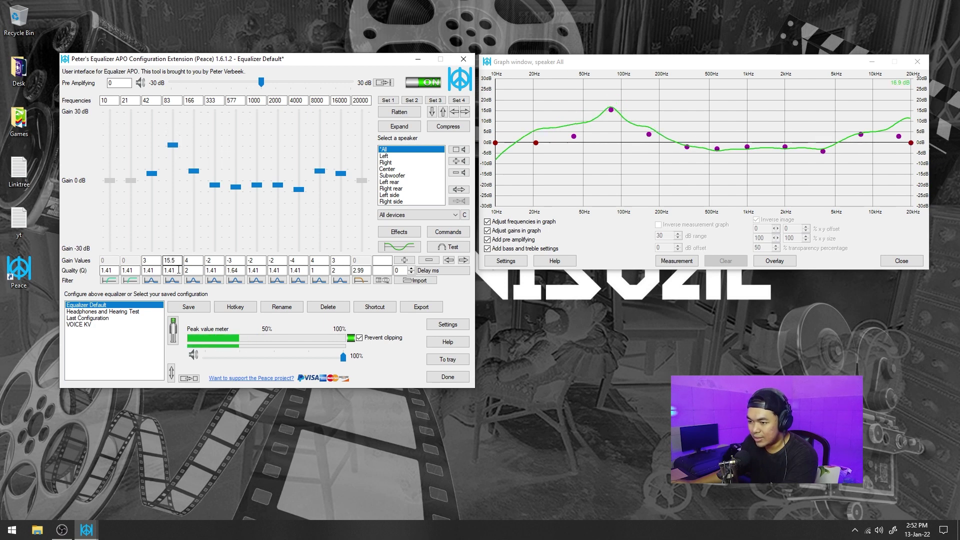
pyautogui.write('7')
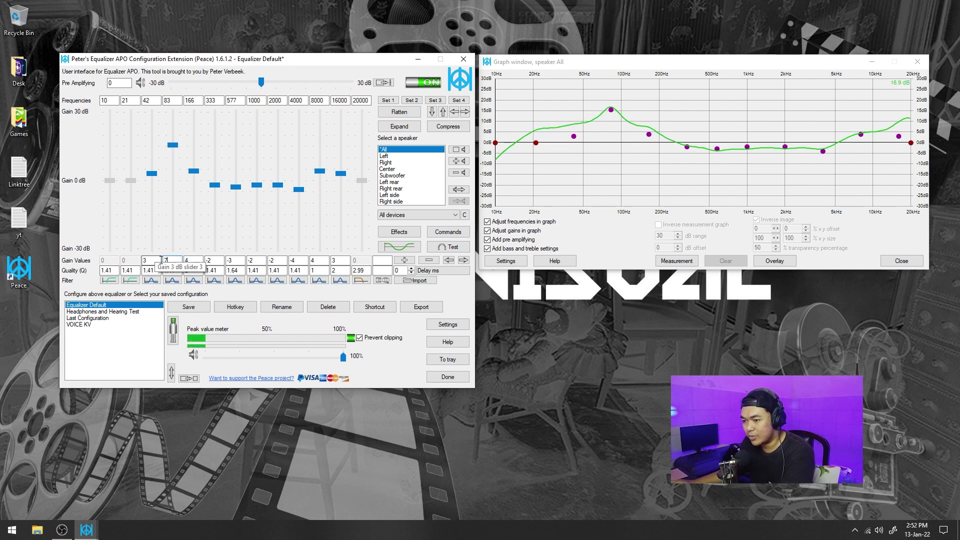
pyautogui.click(192, 259)
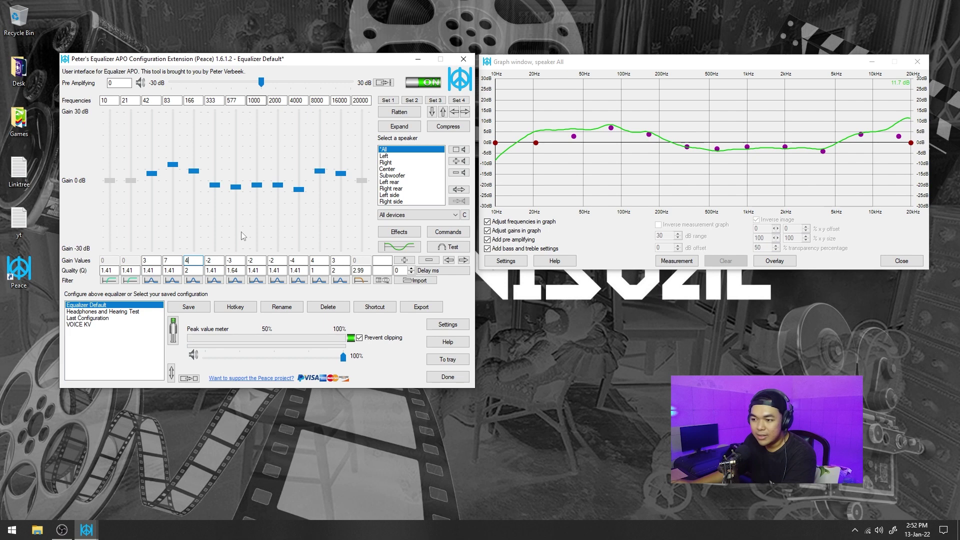
# Set the gain to 3 dB for the 1000 Hz band and -2 dB for the 577 Hz band.
pyautogui.moveTo(257, 186)
pyautogui.mouseDown()
pyautogui.moveTo(260, 158)
pyautogui.moveTo(259, 172)
pyautogui.mouseUp()
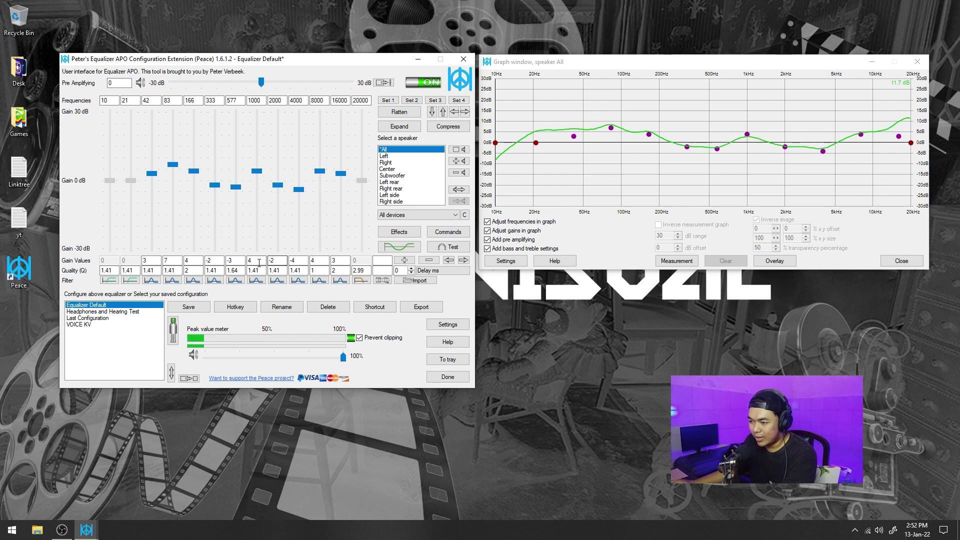
pyautogui.click(238, 259)
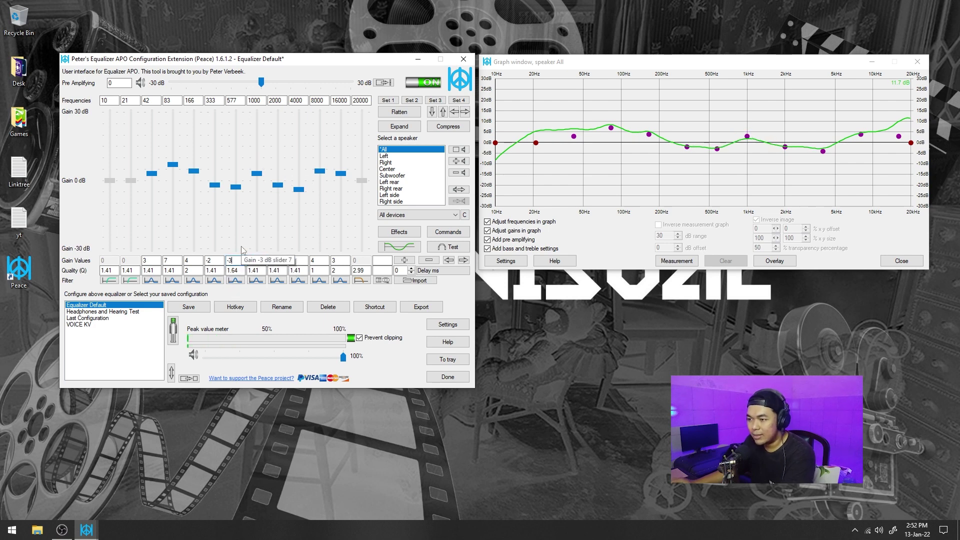
pyautogui.moveTo(238, 192)
pyautogui.mouseDown()
pyautogui.moveTo(237, 170)
pyautogui.moveTo(236, 187)
pyautogui.mouseUp()
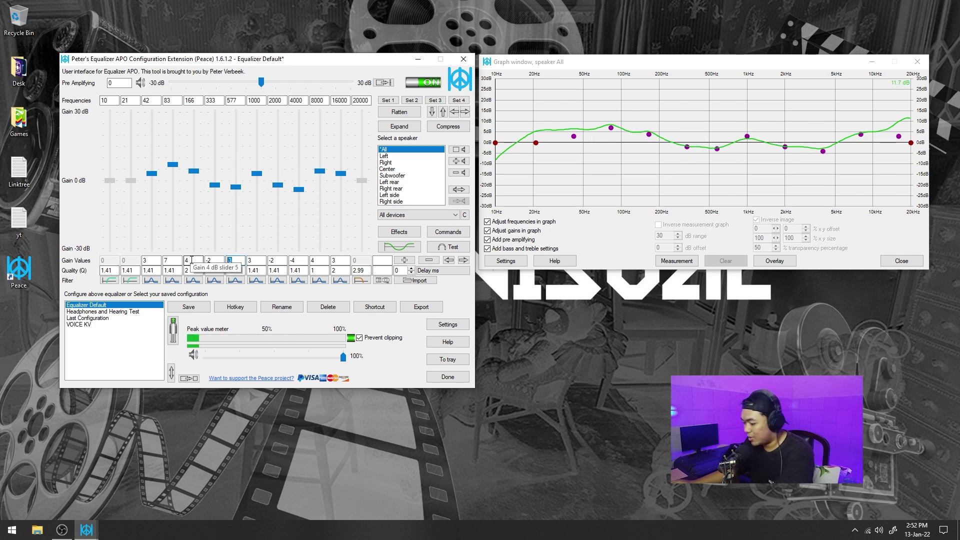
pyautogui.press('Return')
# Audition the 4000 Hz band at gains of 2 to 3 dB, and set its gain to -2 dB.
pyautogui.moveTo(301, 190)
pyautogui.mouseDown()
pyautogui.moveTo(301, 170)
pyautogui.moveTo(302, 179)
pyautogui.mouseUp()
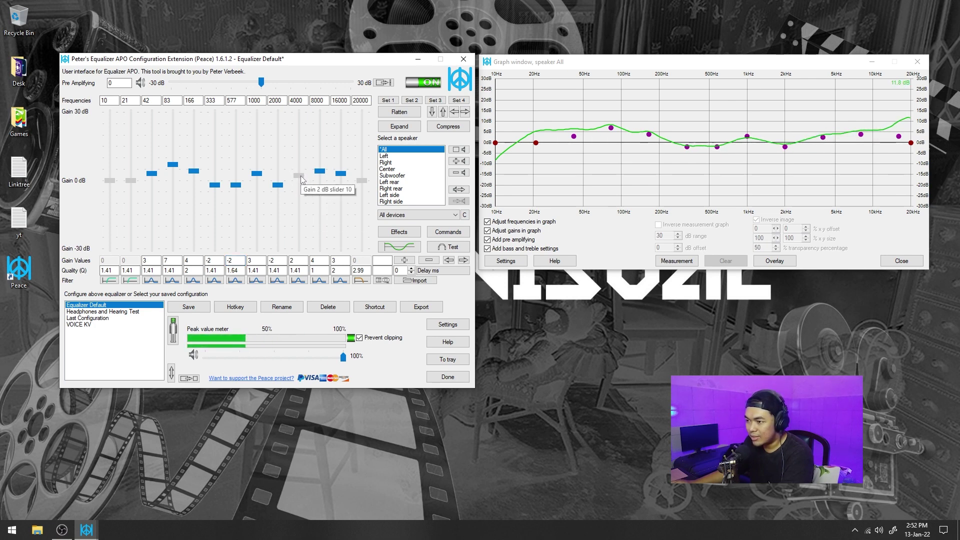
pyautogui.scroll(1, 301, 254)
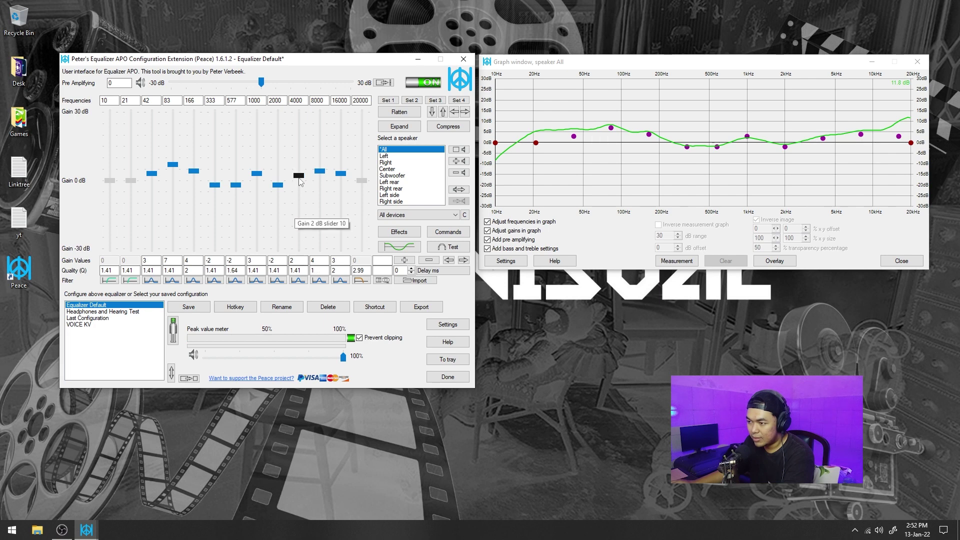
pyautogui.click(294, 259)
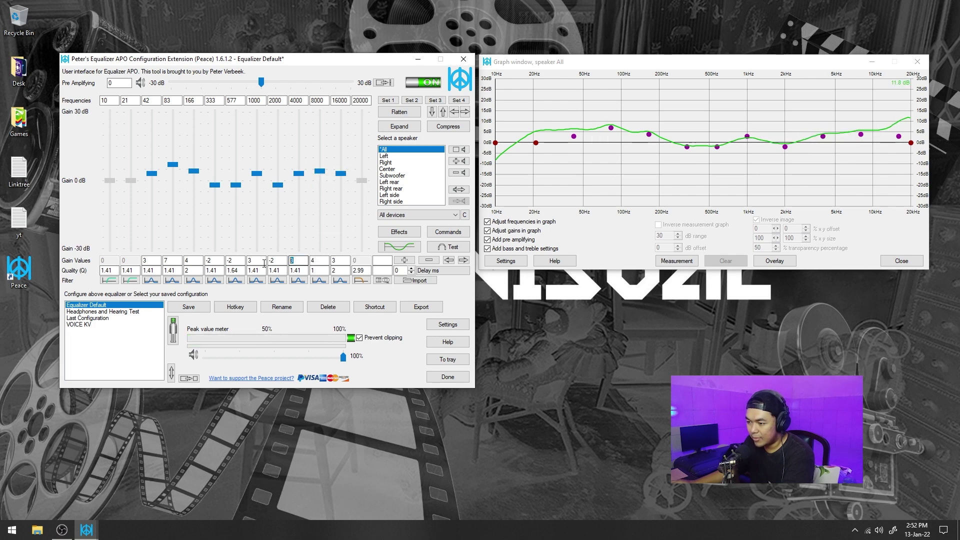
pyautogui.write('2')
pyautogui.press('Tab')
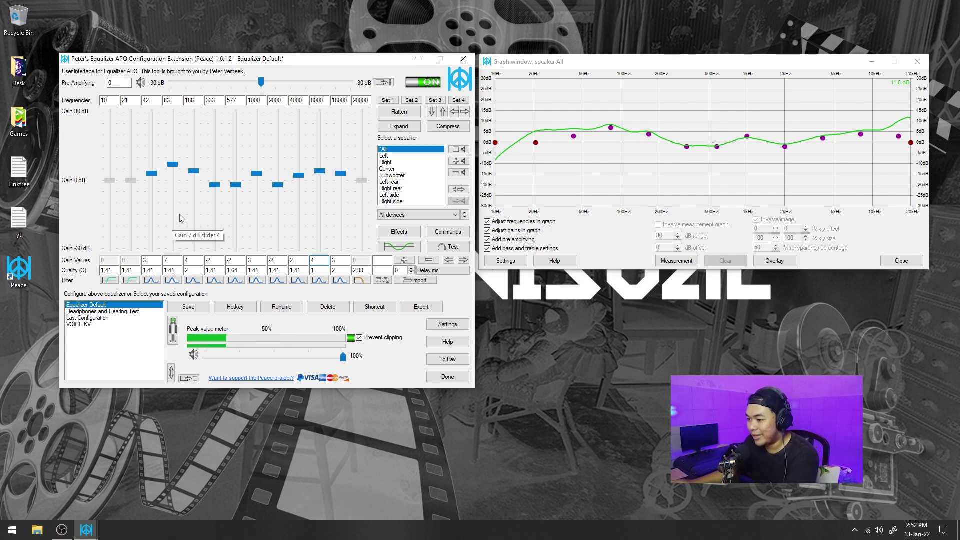
pyautogui.scroll(-1, 302, 180)
pyautogui.click(296, 261)
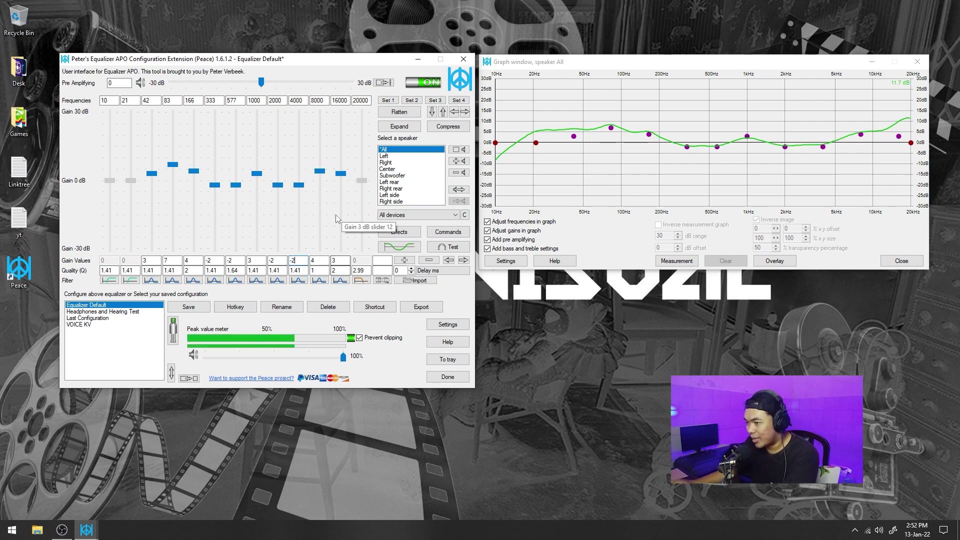
# Shift the equalizer window slightly and set the 166 Hz band's quality (Q) to 1.
pyautogui.moveTo(295, 60); pyautogui.dragTo(300, 61)
pyautogui.click(194, 269)
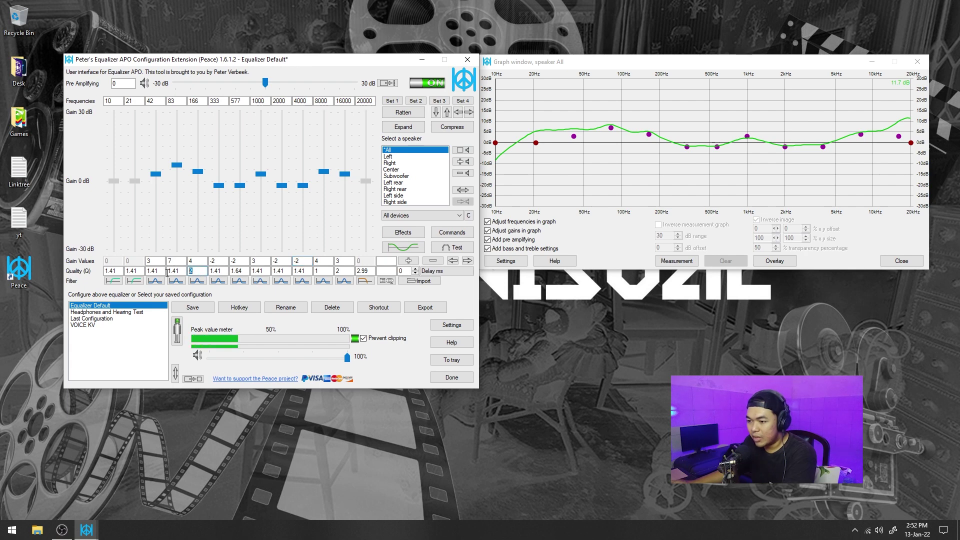
pyautogui.write('1')
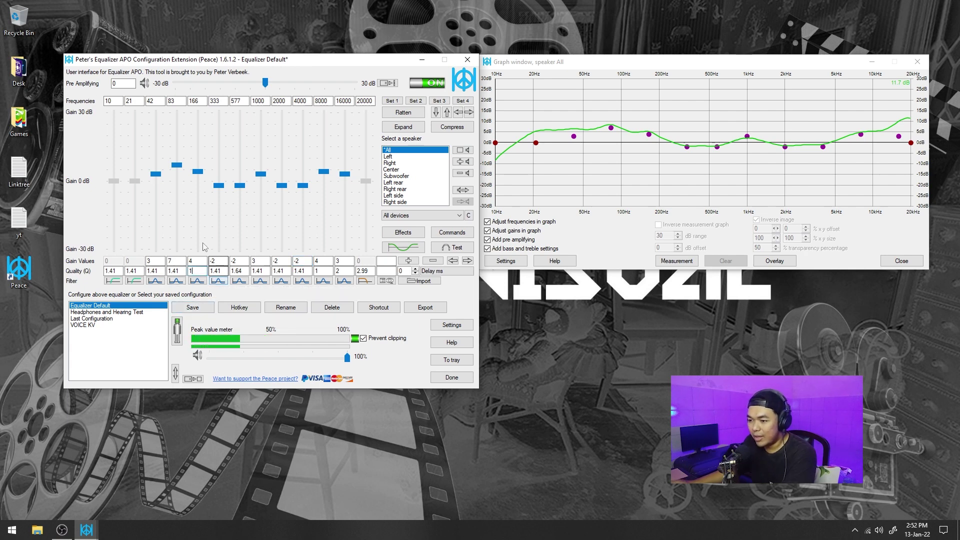
# Boost the 166 Hz band to 10.5 dB to audition it, set its gain to 6 dB, and set the 83 Hz band's quality (Q) to 1.
pyautogui.moveTo(202, 172)
pyautogui.mouseDown()
pyautogui.moveTo(197, 152)
pyautogui.moveTo(203, 158)
pyautogui.mouseUp()
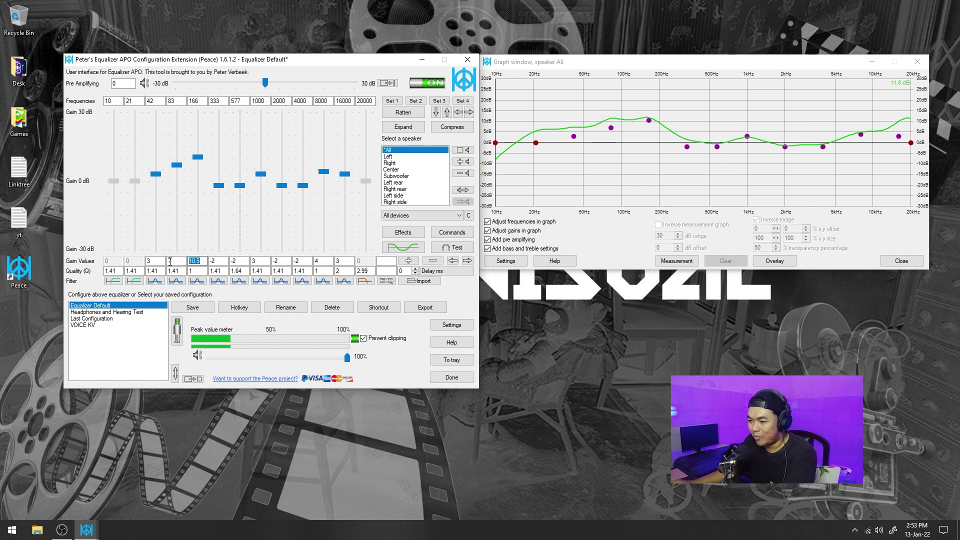
pyautogui.write('6')
pyautogui.press('Tab')
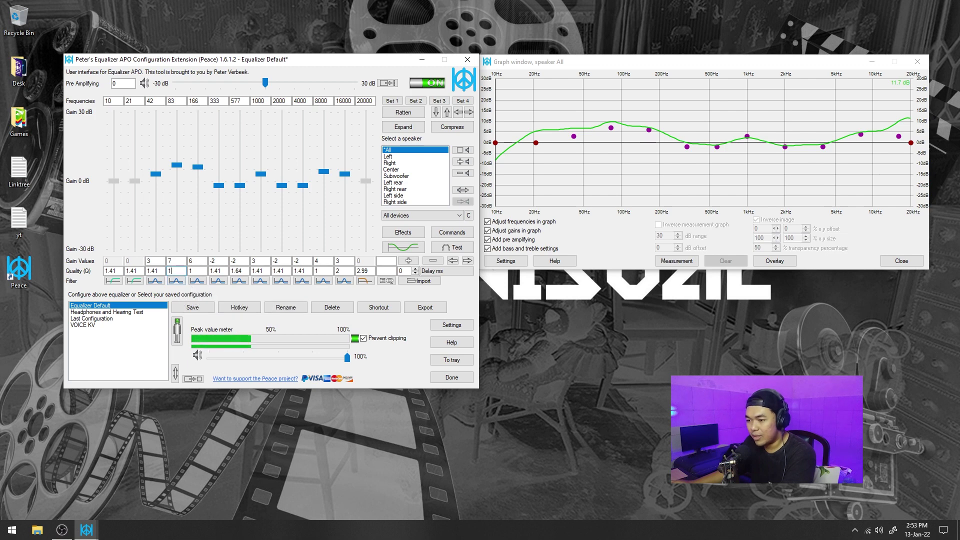
# Bypass the equalizer to compare the voice without it, and reactivate the equalizer.
pyautogui.click(176, 262)
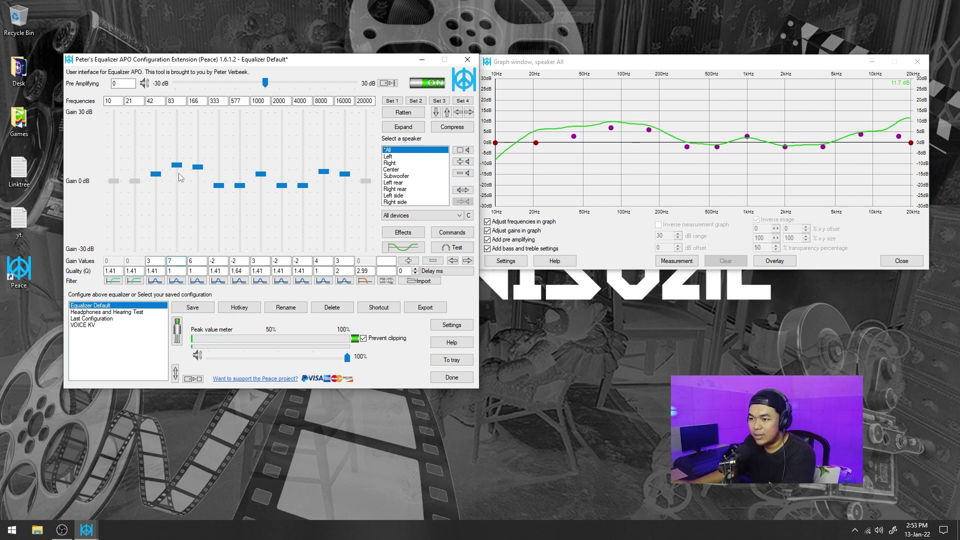
pyautogui.moveTo(179, 166); pyautogui.dragTo(178, 164)
pyautogui.click(202, 260)
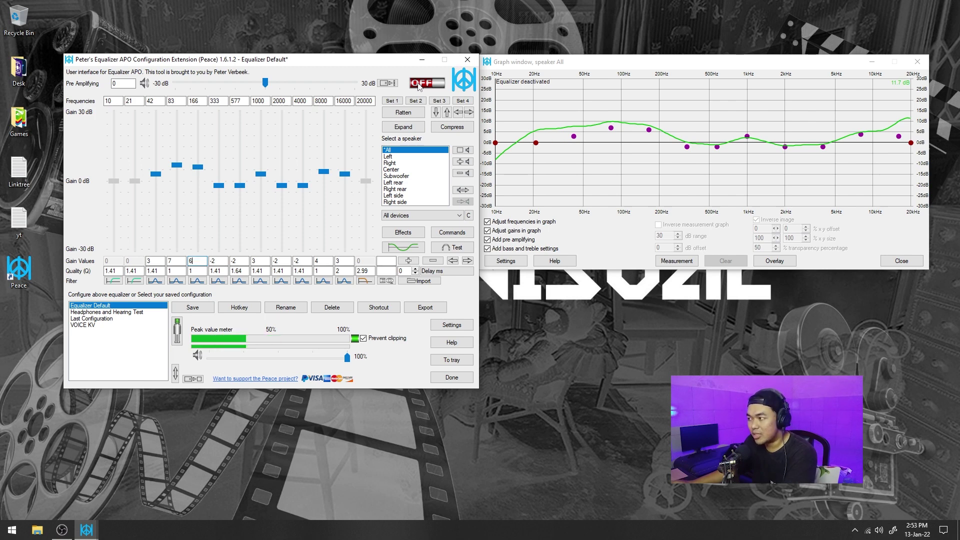
pyautogui.click(419, 85)
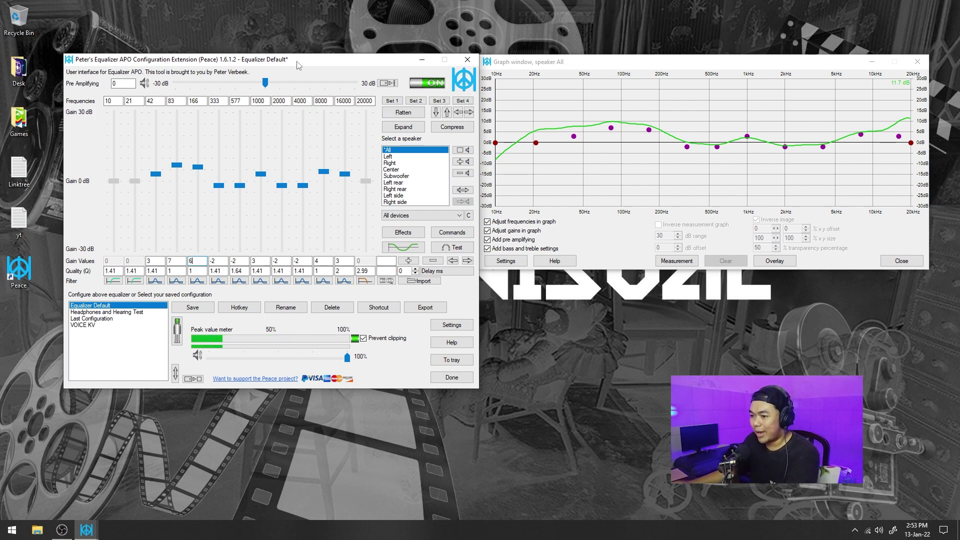
# Adjust the 42 Hz band to 46 Hz at 5.5 dB and the 83 Hz band to 84 Hz at 9 dB on the graph.
pyautogui.click(155, 261)
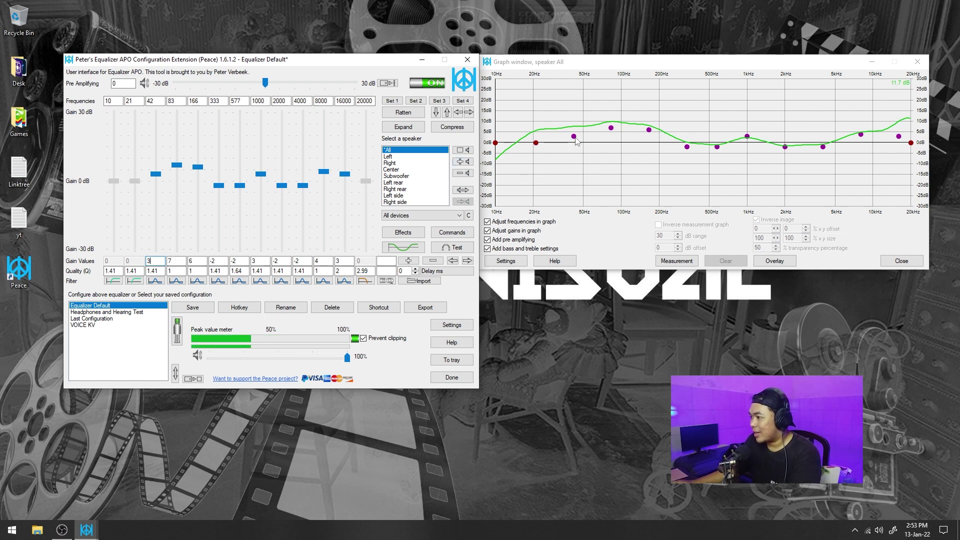
pyautogui.moveTo(576, 139)
pyautogui.mouseDown()
pyautogui.moveTo(591, 137)
pyautogui.moveTo(580, 137)
pyautogui.mouseUp()
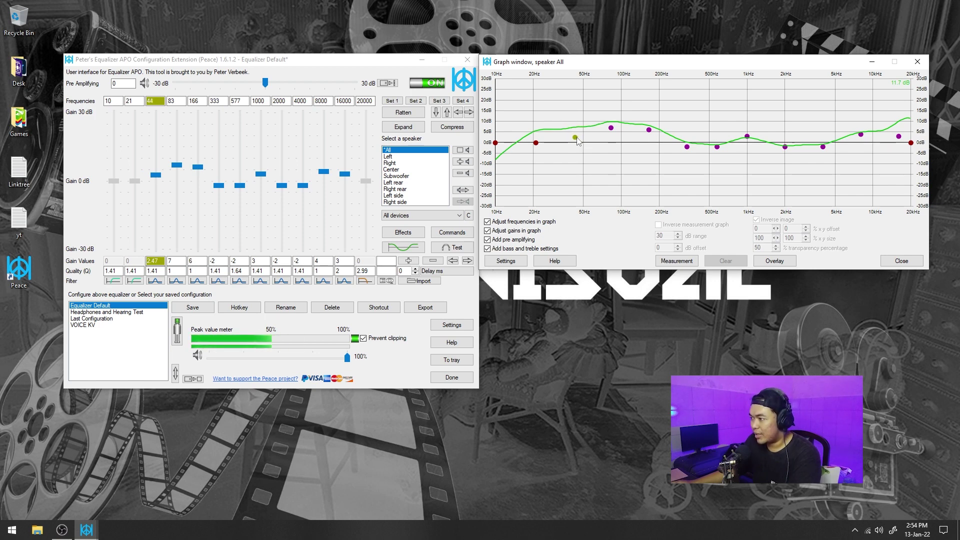
pyautogui.moveTo(579, 139); pyautogui.dragTo(579, 130)
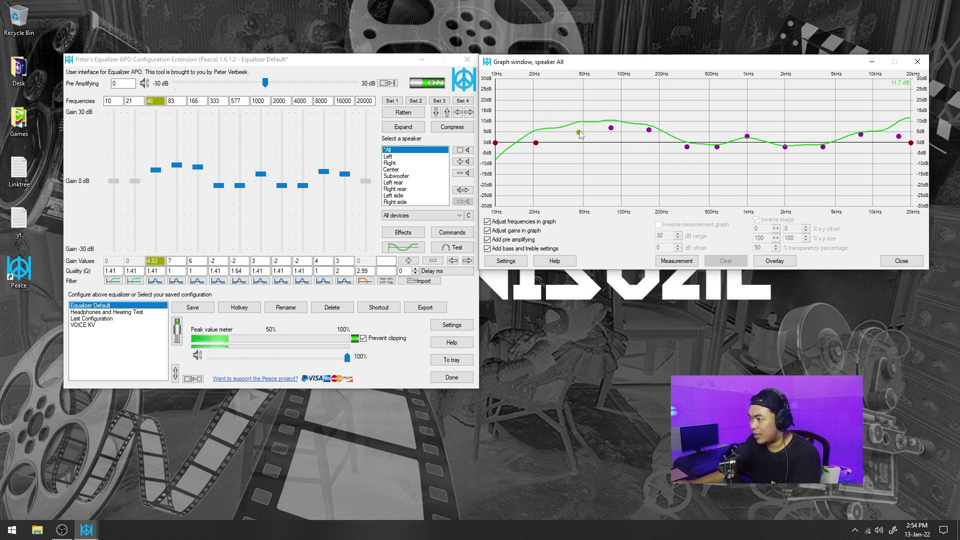
pyautogui.click(611, 128)
pyautogui.moveTo(612, 129); pyautogui.dragTo(613, 128)
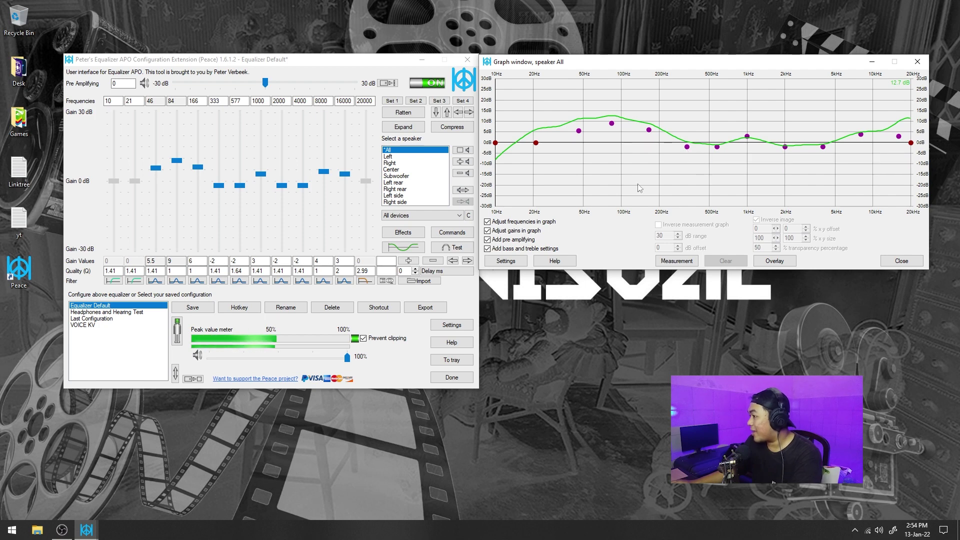
# Adjust the 333 Hz band to 341 Hz at -3 dB and the 1000 Hz band to 1022 Hz at 4 dB on the graph.
pyautogui.moveTo(687, 151); pyautogui.dragTo(689, 149)
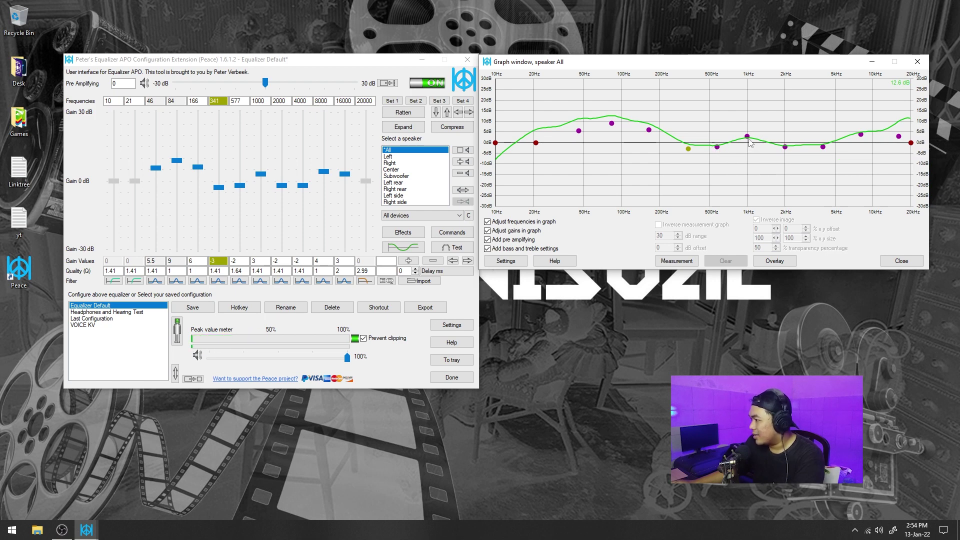
pyautogui.moveTo(748, 140); pyautogui.dragTo(751, 136)
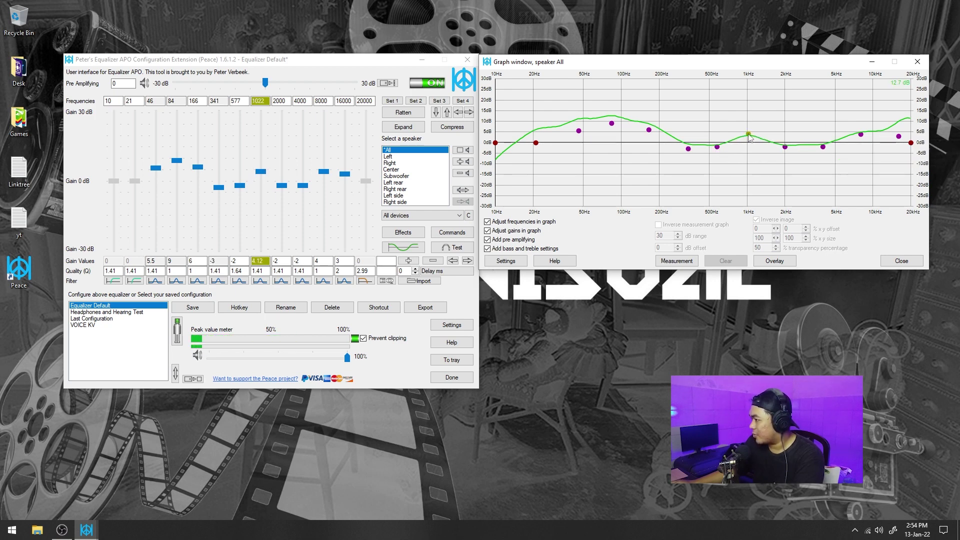
pyautogui.moveTo(748, 135); pyautogui.dragTo(749, 134)
# Adjust the 4000 Hz band to 4028 Hz at 0 dB and the 8000 Hz band to 7925 Hz at 2 dB on the graph.
pyautogui.moveTo(822, 147); pyautogui.dragTo(824, 146)
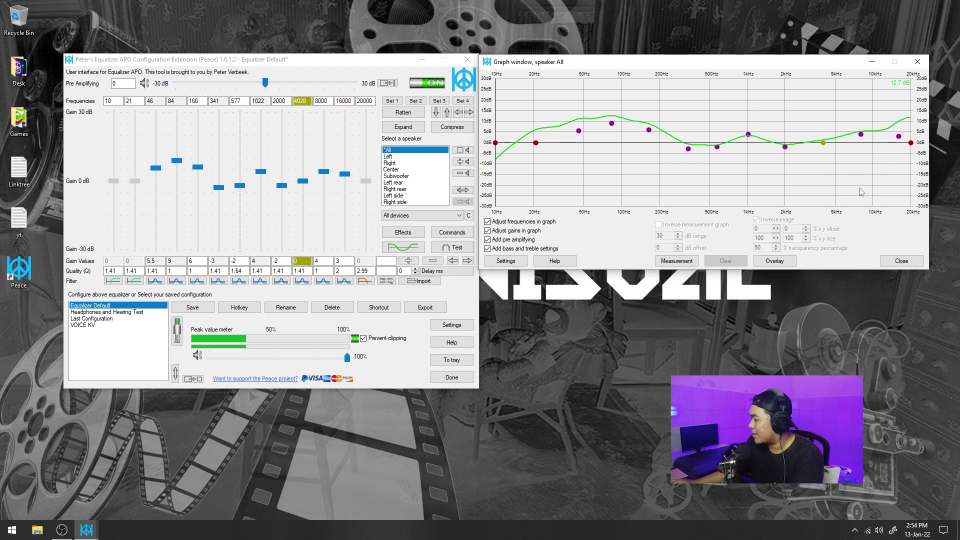
pyautogui.click(861, 135)
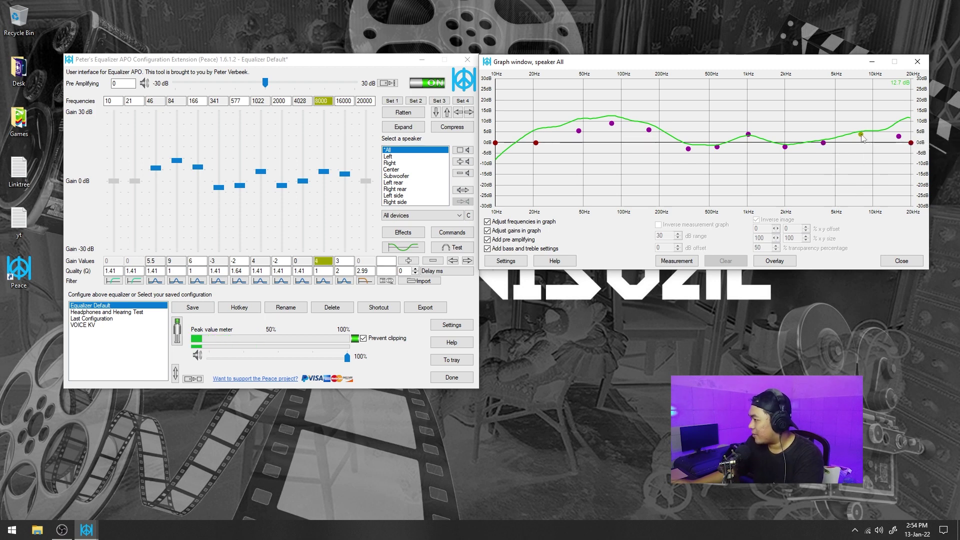
pyautogui.moveTo(861, 135); pyautogui.dragTo(861, 134)
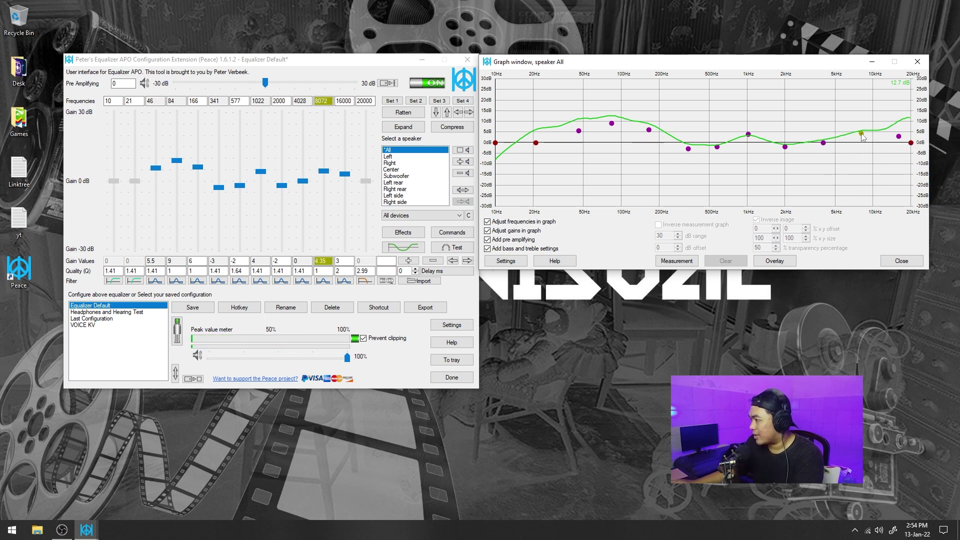
pyautogui.moveTo(862, 137); pyautogui.dragTo(859, 138)
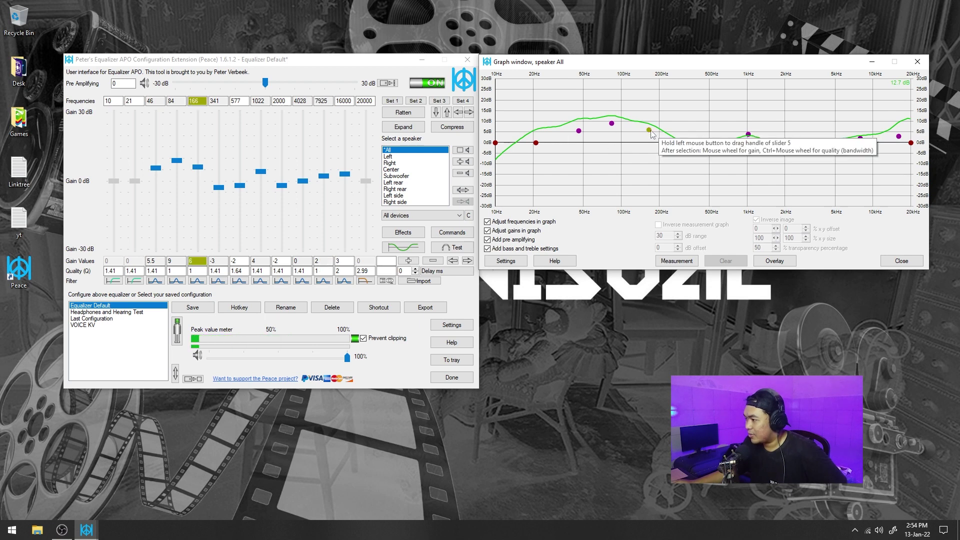
# Adjust the 166 Hz band to 170 Hz at 5.5 dB, the 84 Hz band to 80 Hz, and the 46 Hz band to 48 Hz at about 5 dB.
pyautogui.moveTo(652, 134); pyautogui.dragTo(652, 135)
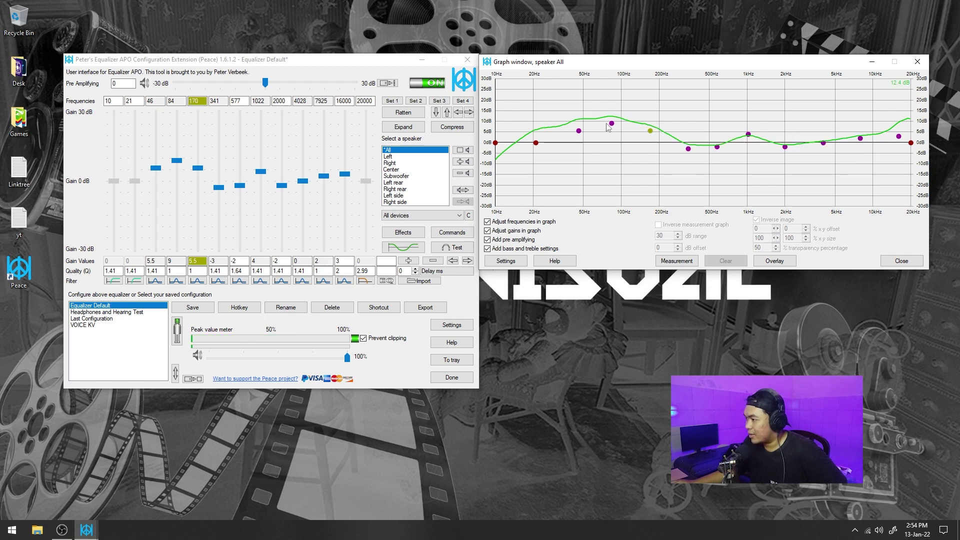
pyautogui.moveTo(611, 128); pyautogui.dragTo(610, 124)
pyautogui.scroll(-1, 610, 126)
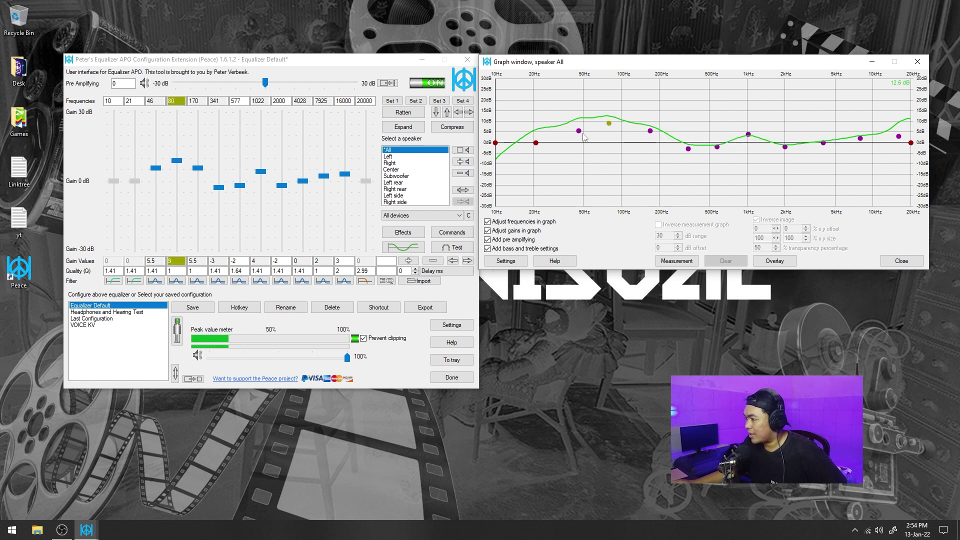
pyautogui.moveTo(580, 133); pyautogui.dragTo(582, 133)
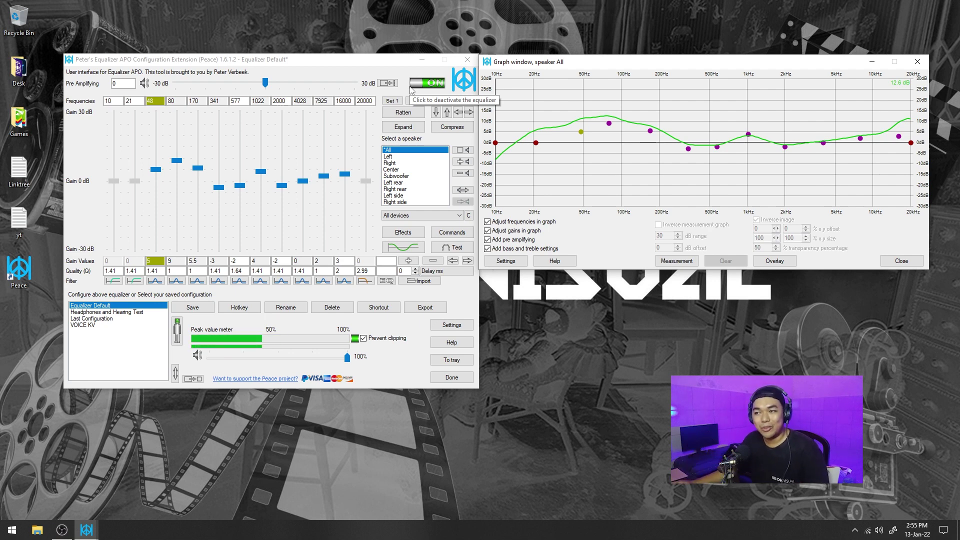
# Switch the equalizer off and on twice to compare the voice with and without the filters, leaving it active.
pyautogui.click(428, 83)
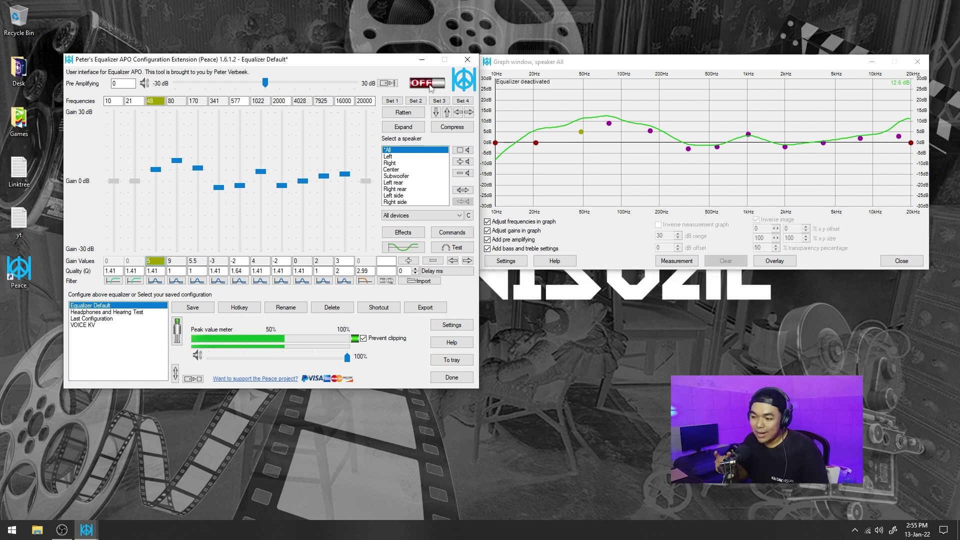
pyautogui.click(429, 85)
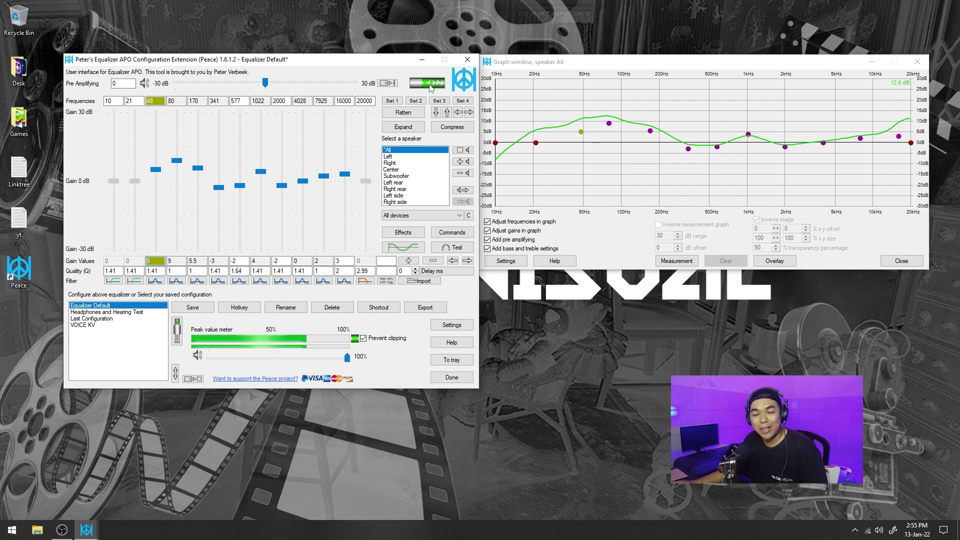
pyautogui.click(429, 85)
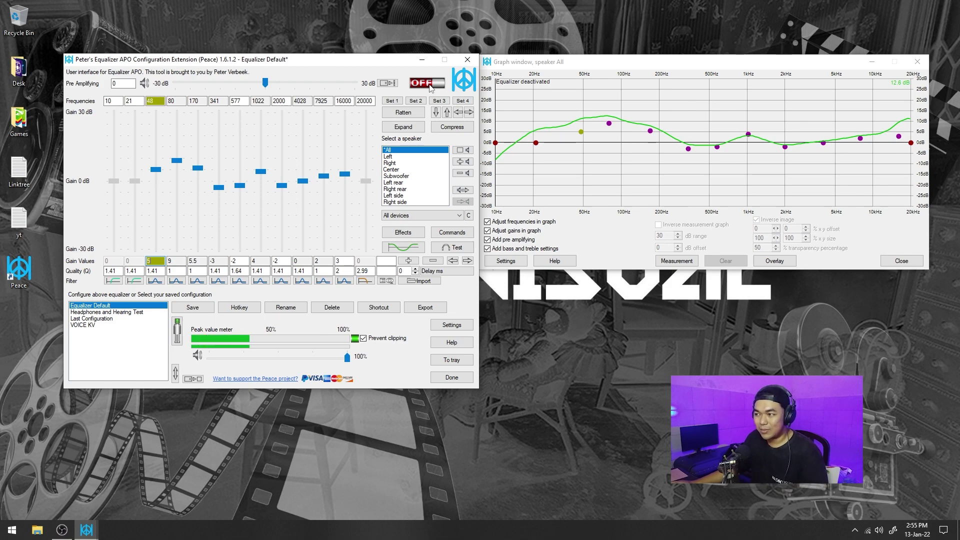
pyautogui.click(429, 85)
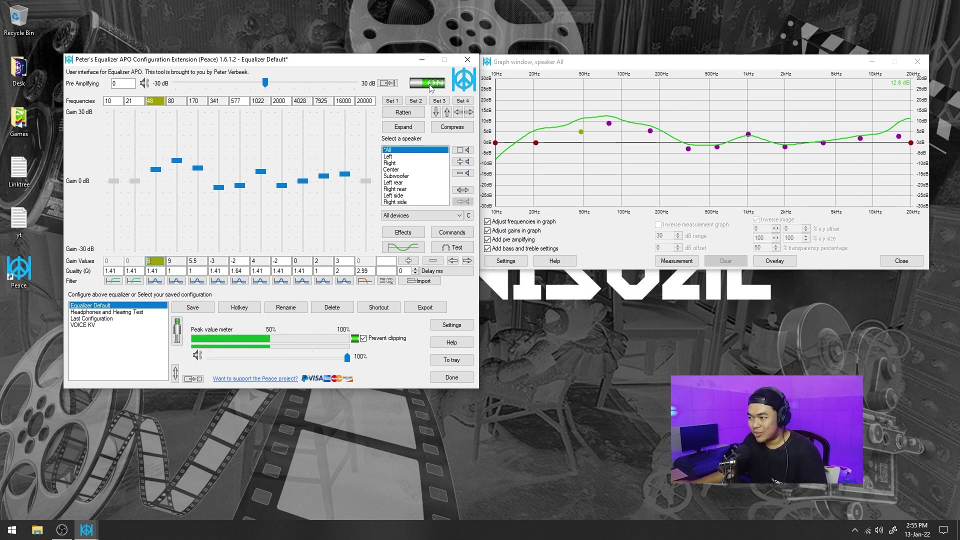